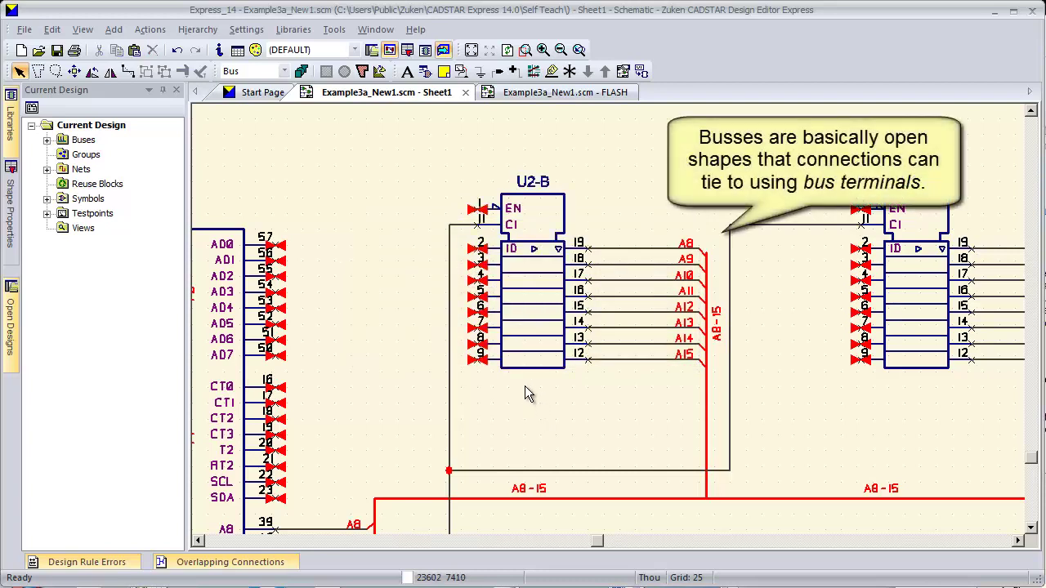
Set the default bus line code to Line 25 in Shape Defaults.
{"action": "left_click", "coordinate": [301, 72]}
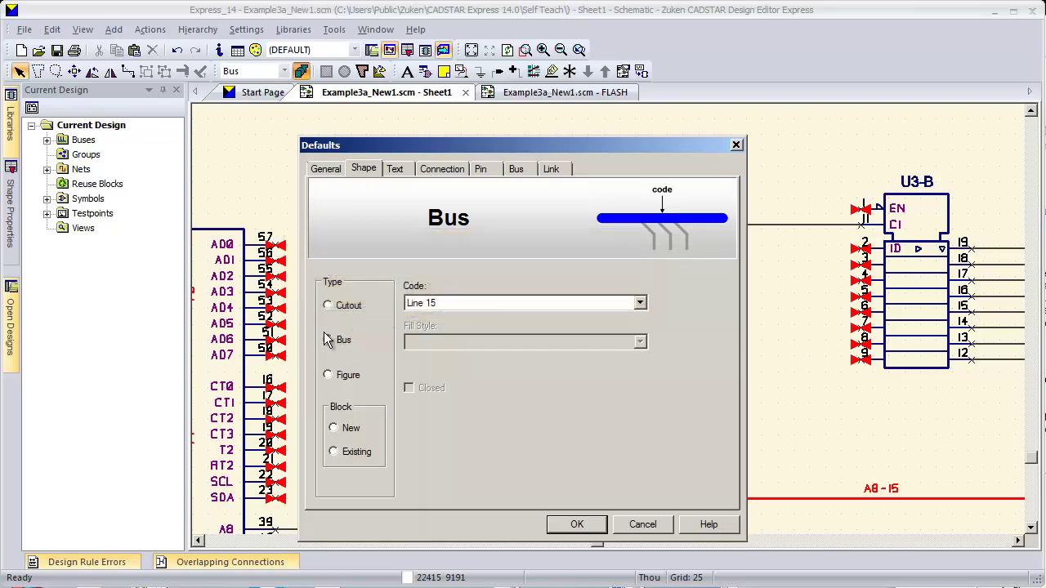
{"action": "left_click", "coordinate": [457, 303]}
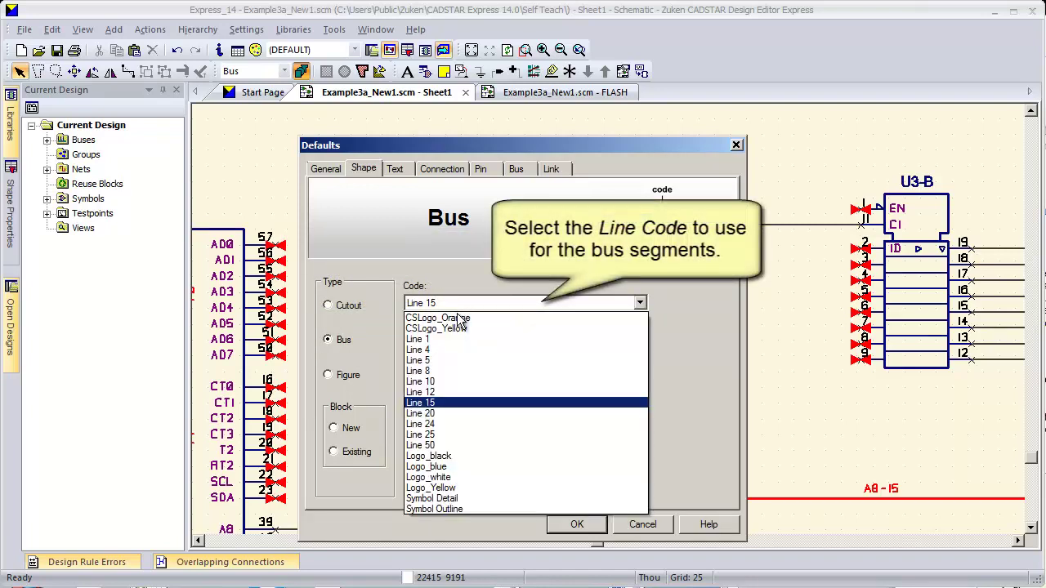
{"action": "left_click", "coordinate": [436, 434]}
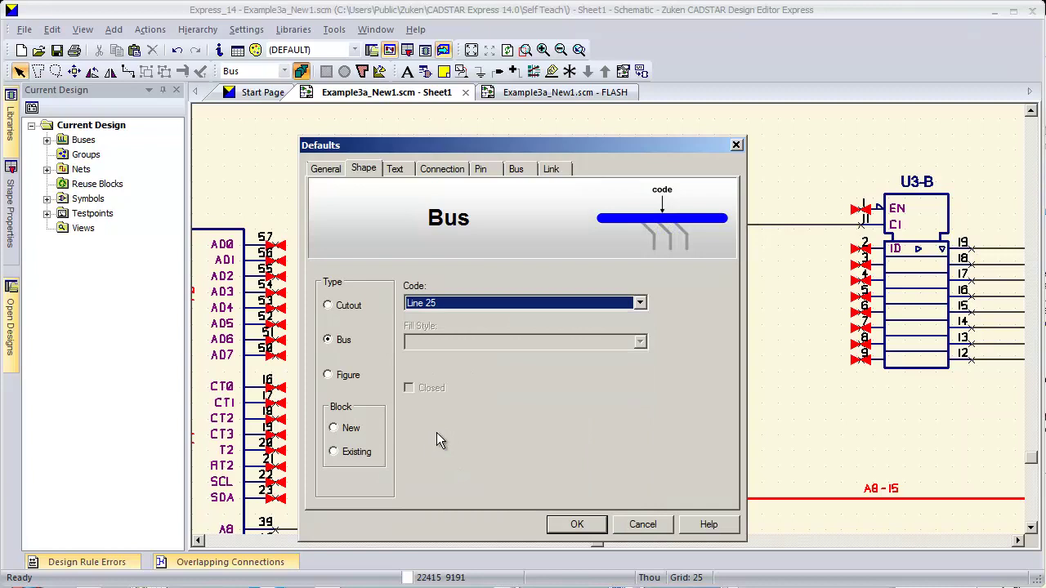
{"action": "left_click", "coordinate": [559, 524]}
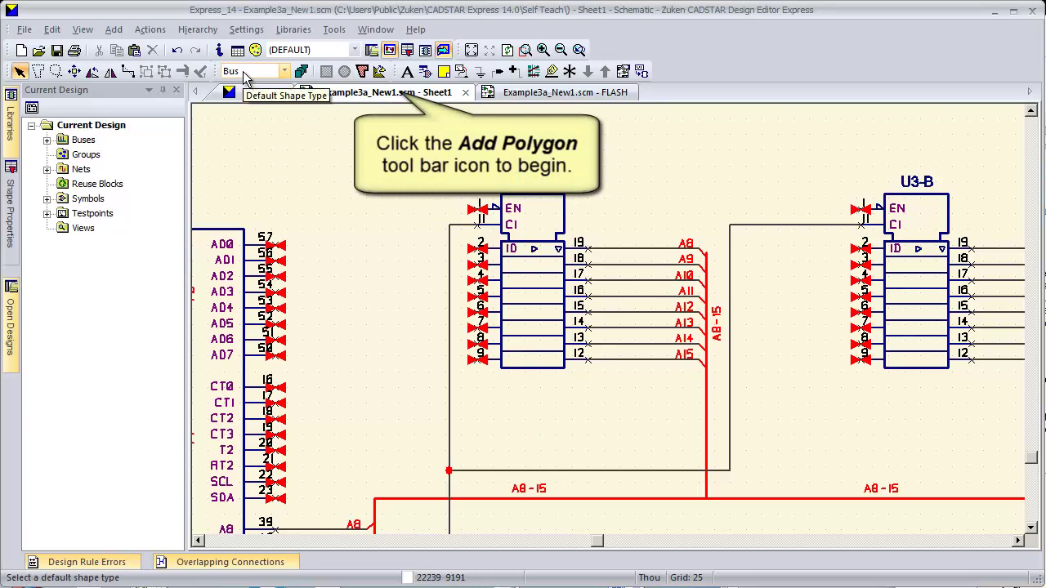
Draw a bus rising left of U2-B, crossing above it, and descending beside U3-B's inputs.
{"action": "left_click", "coordinate": [362, 72]}
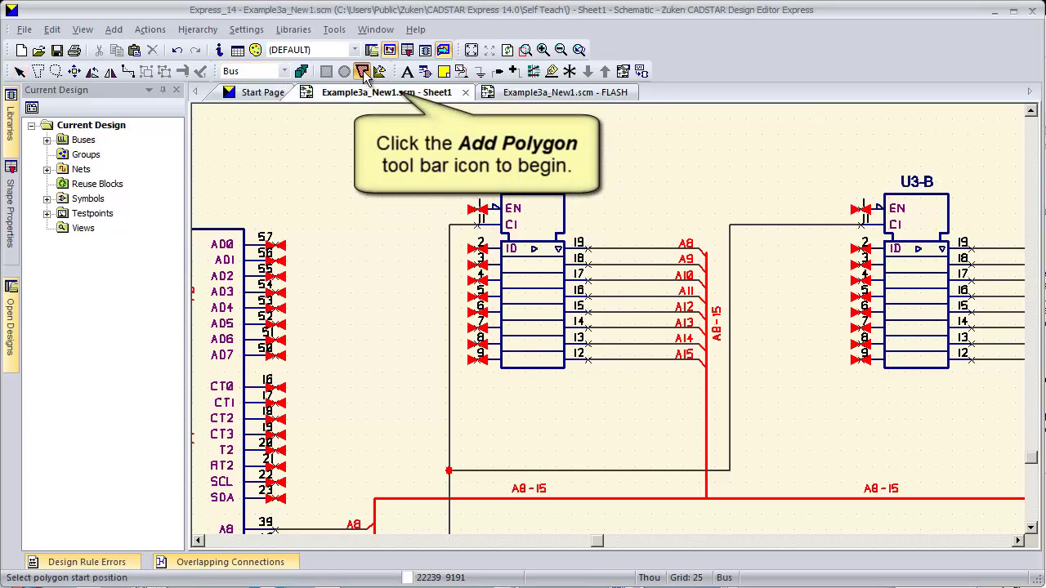
{"action": "left_click", "coordinate": [373, 371]}
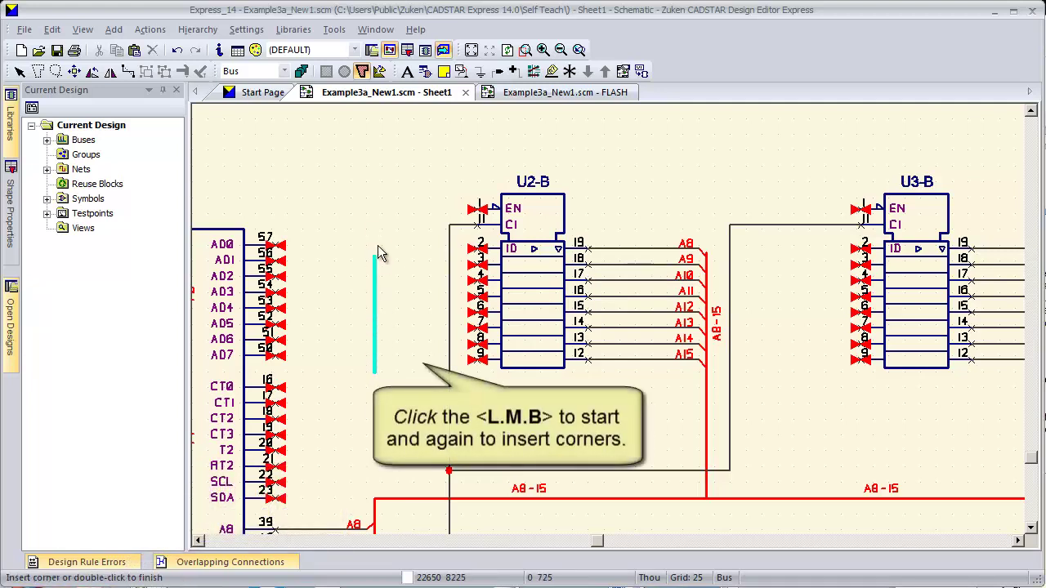
{"action": "left_click", "coordinate": [383, 139]}
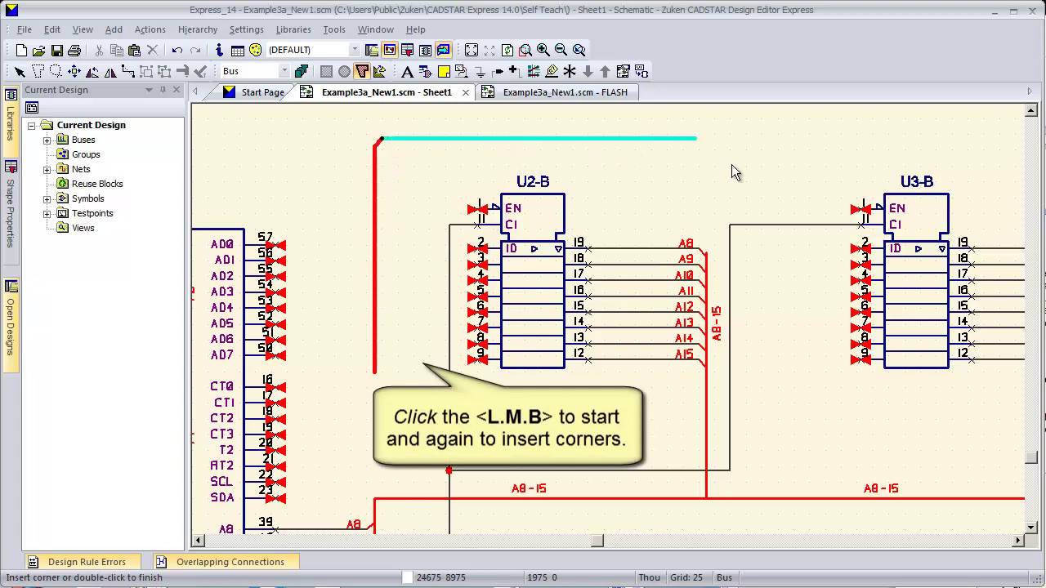
{"action": "left_click", "coordinate": [770, 159]}
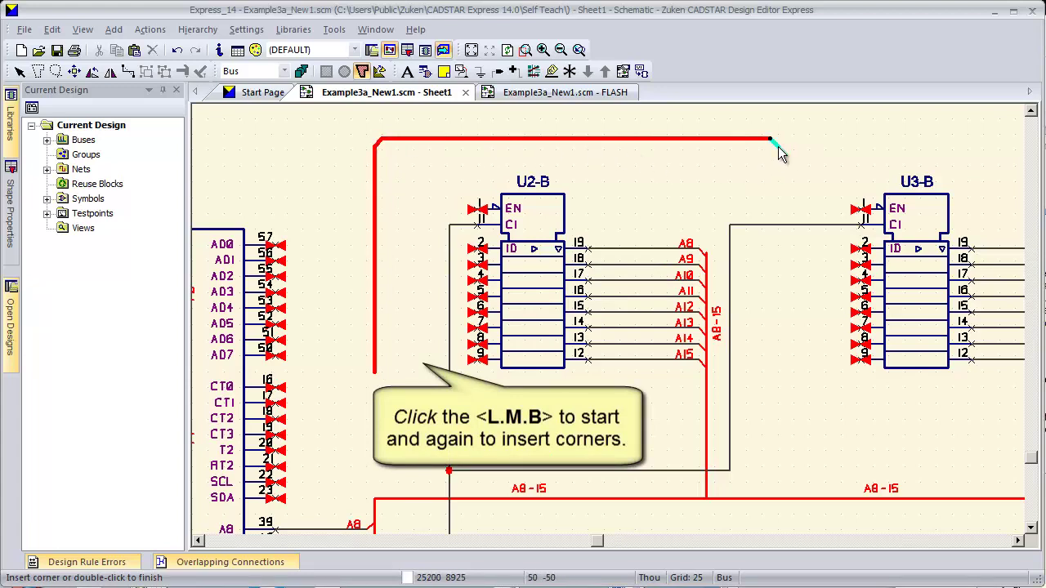
{"action": "left_click", "coordinate": [778, 146]}
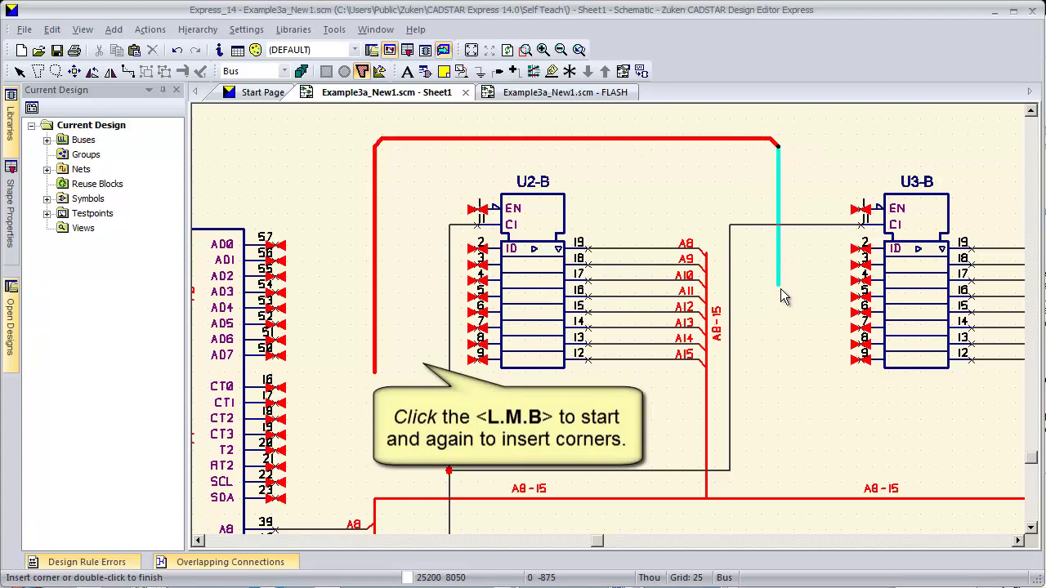
{"action": "left_click", "coordinate": [780, 375]}
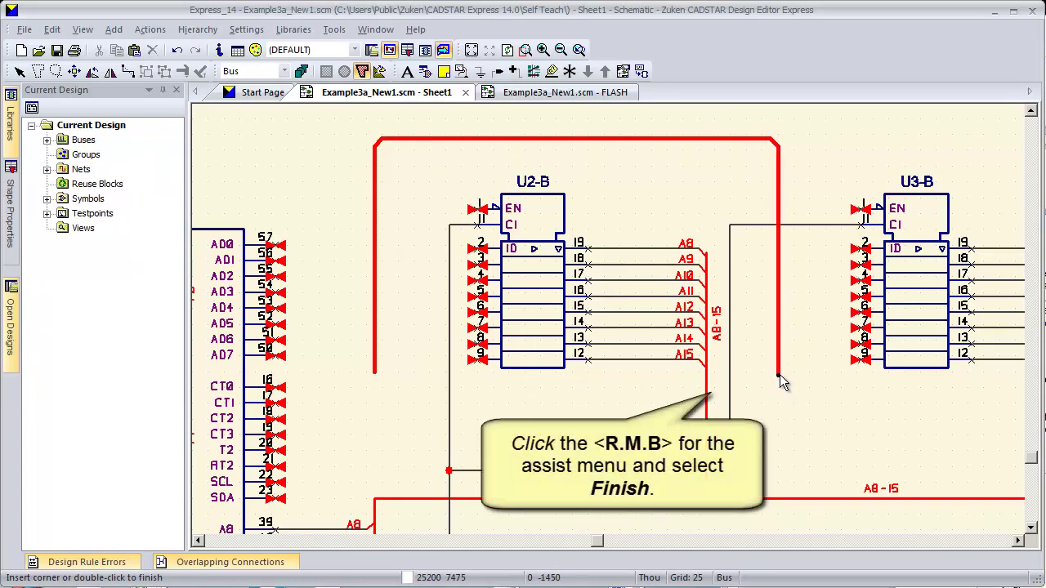
{"action": "right_click", "coordinate": [779, 376]}
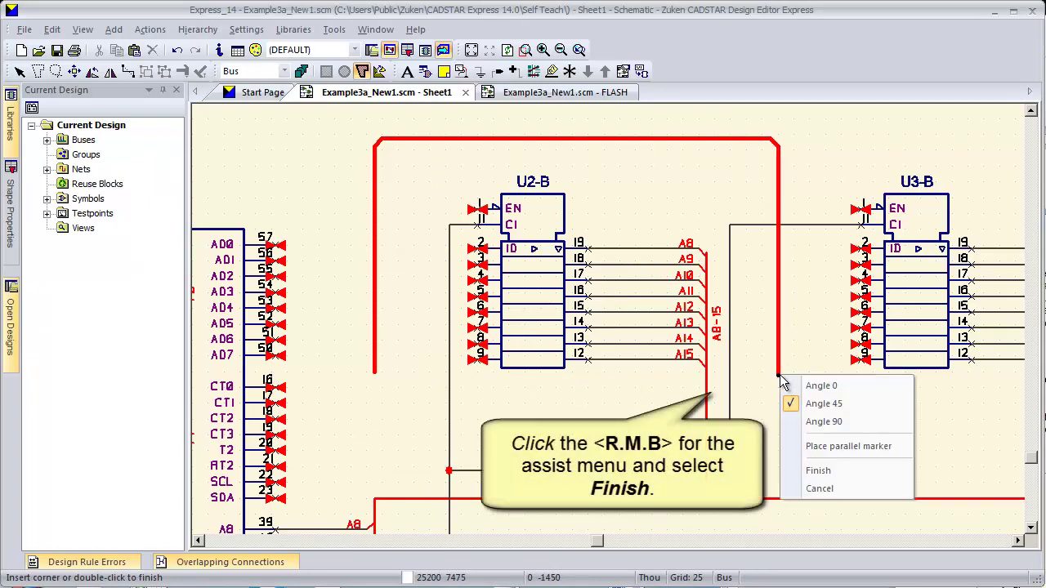
{"action": "left_click", "coordinate": [818, 470]}
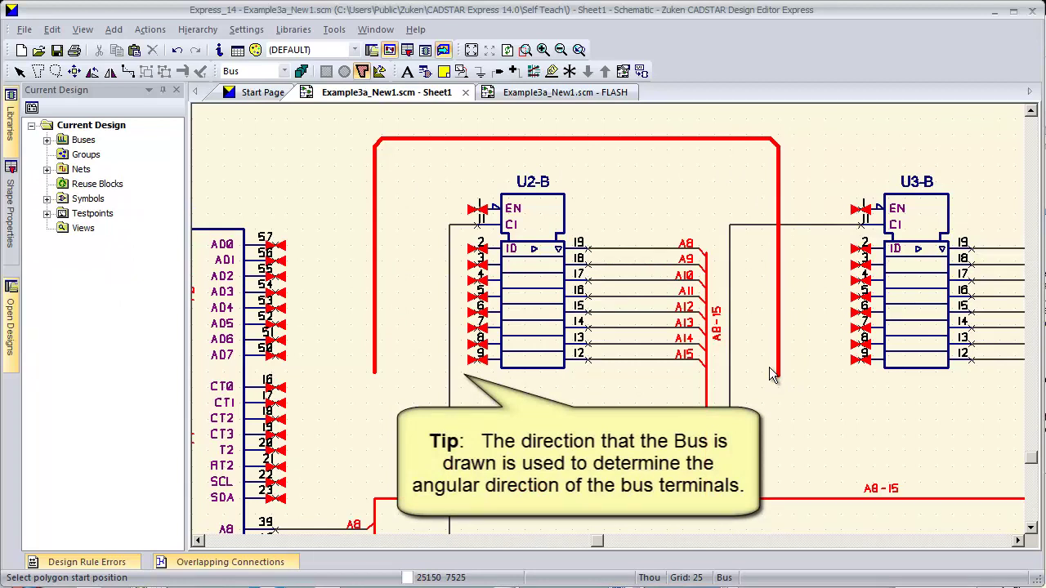
Name the new bus AD(0-7) in its Item Properties and accept the no-signals warning.
{"action": "left_click", "coordinate": [779, 282]}
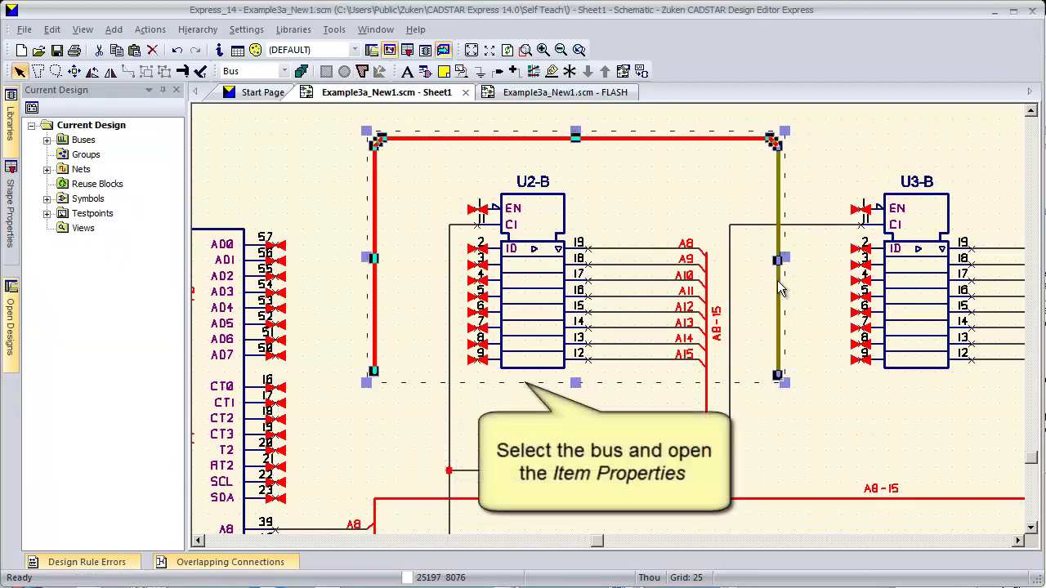
{"action": "right_click", "coordinate": [779, 282]}
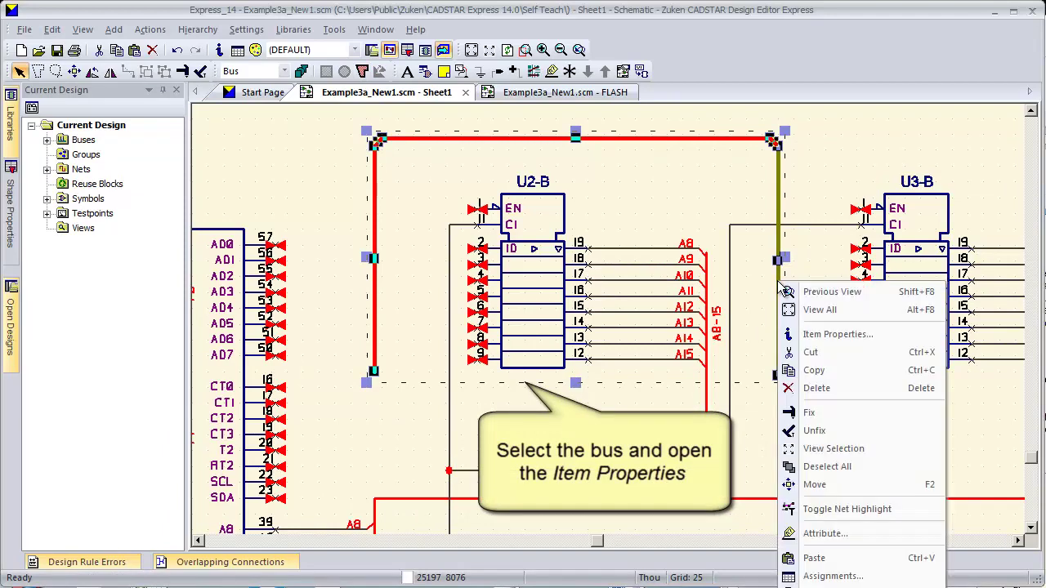
{"action": "left_click", "coordinate": [817, 334]}
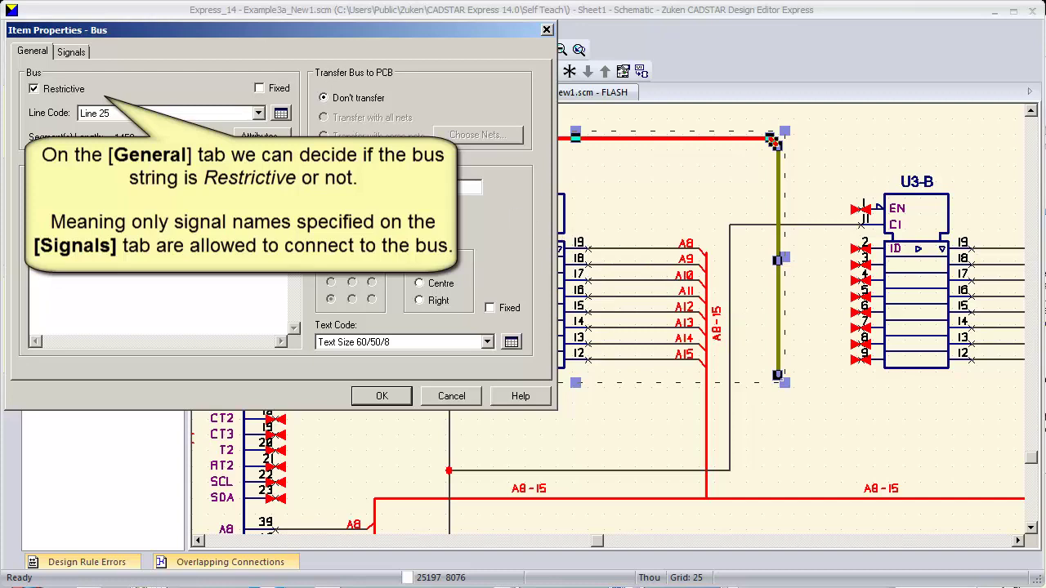
{"action": "left_click", "coordinate": [59, 200]}
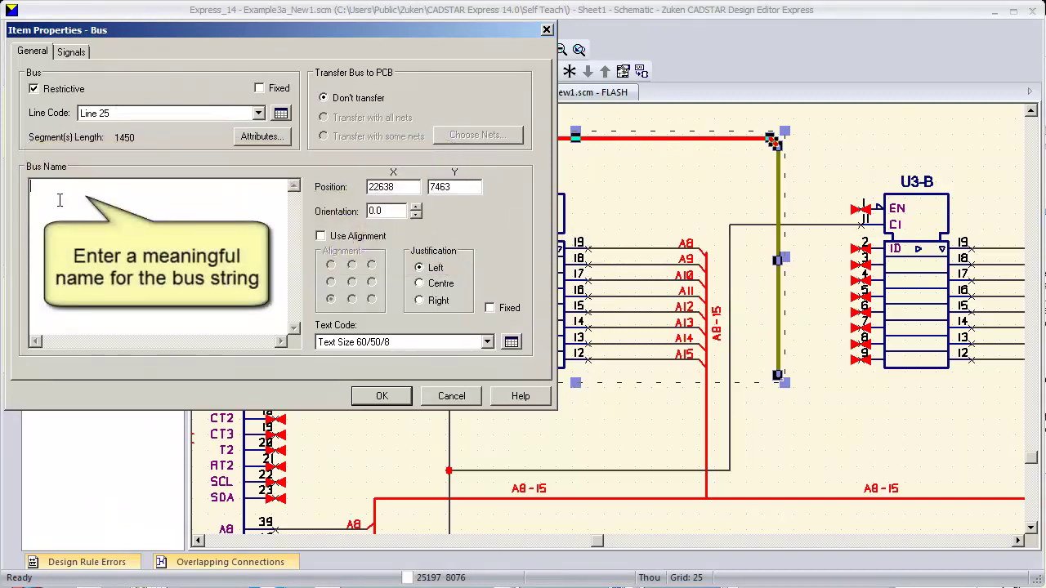
{"action": "type", "text": "AD(0-7"}
{"action": "left_click", "coordinate": [368, 397]}
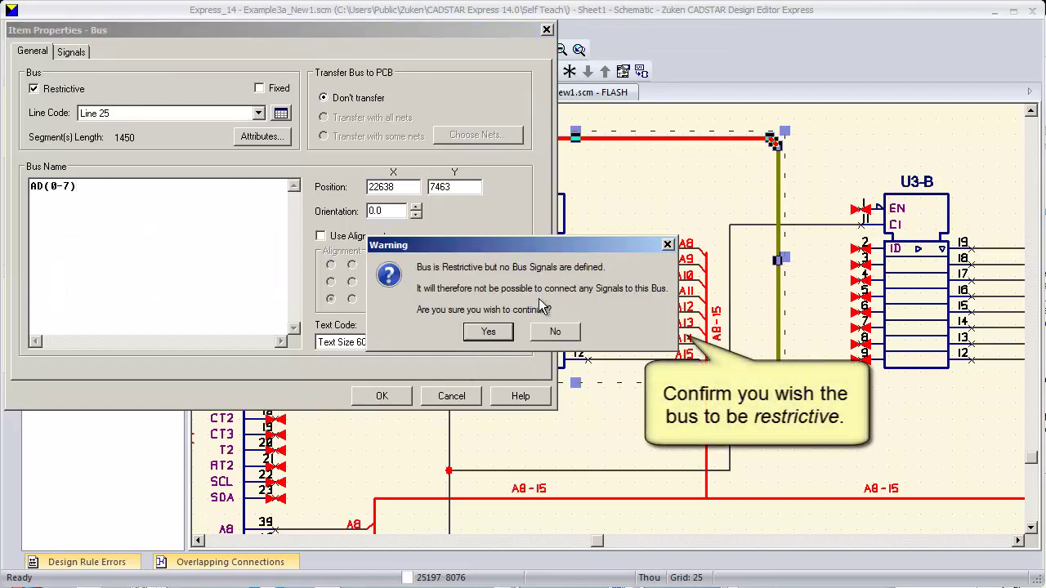
{"action": "left_click", "coordinate": [488, 332]}
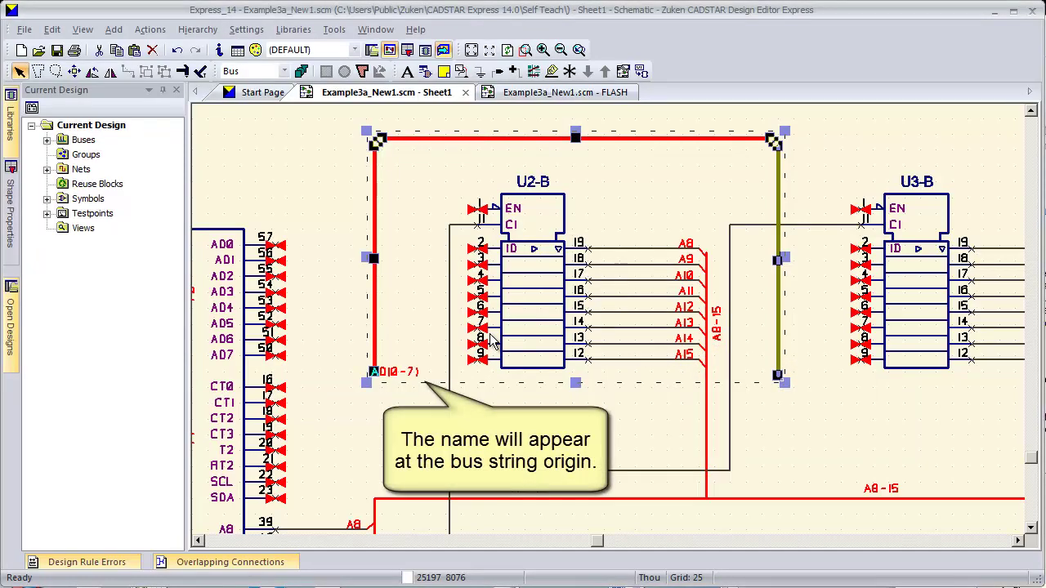
Add the signal array AD[0-7] to the bus's Signals list and apply.
{"action": "right_click", "coordinate": [725, 139]}
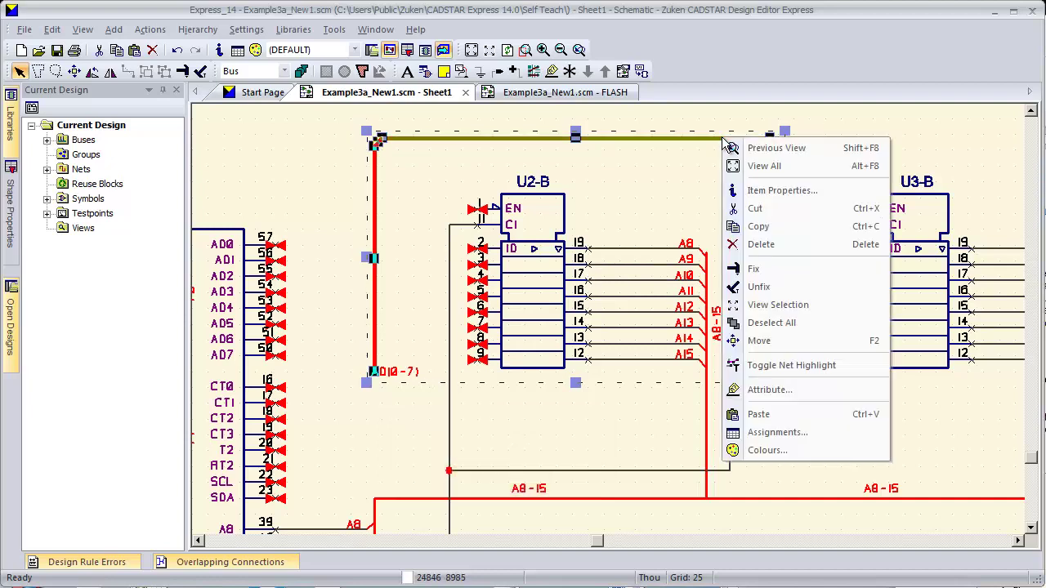
{"action": "left_click", "coordinate": [752, 190]}
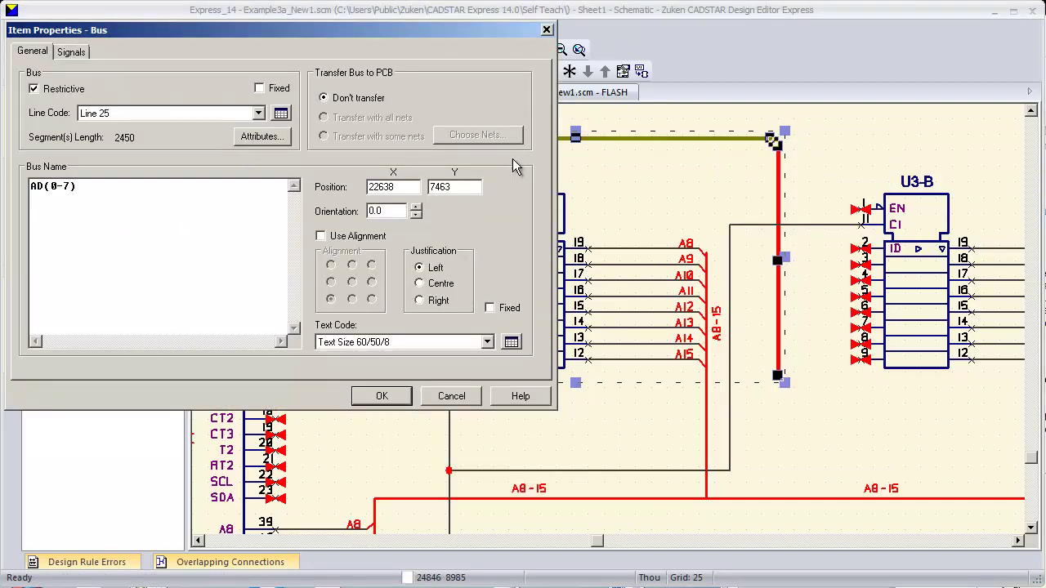
{"action": "left_click", "coordinate": [71, 54]}
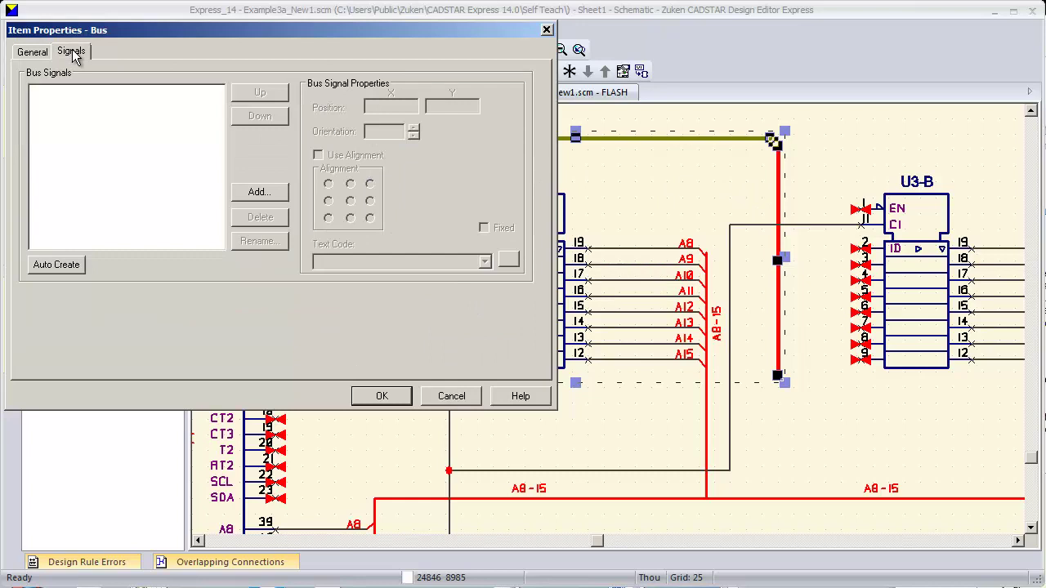
{"action": "left_click", "coordinate": [249, 192]}
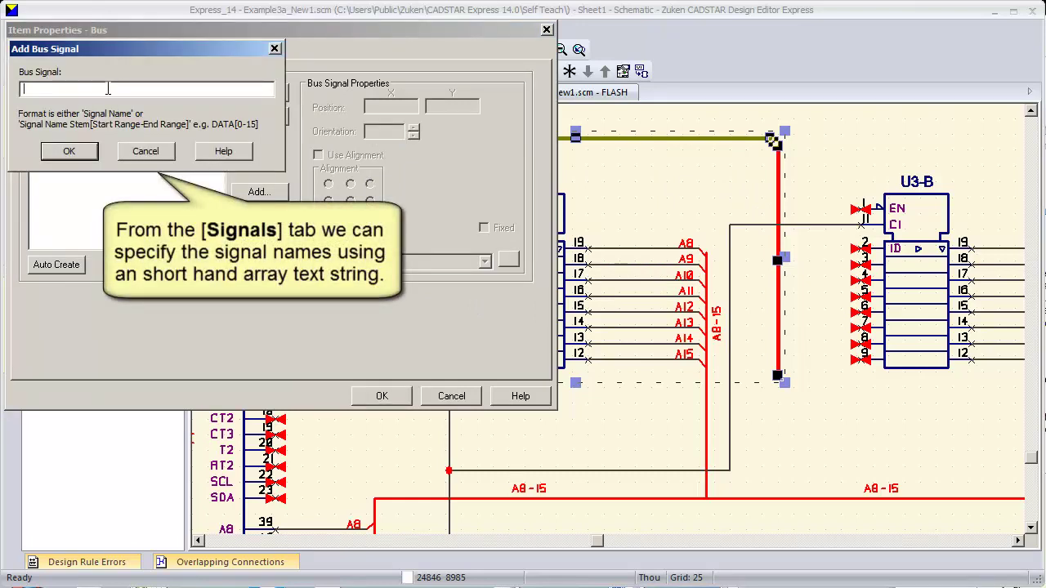
{"action": "type", "text": "AD[0-7"}
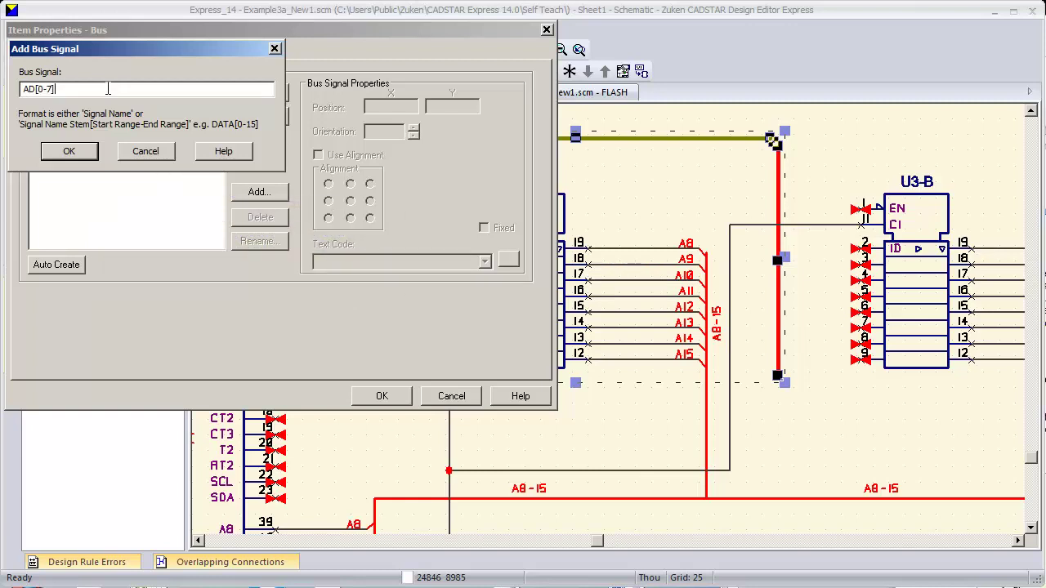
{"action": "left_click", "coordinate": [69, 151]}
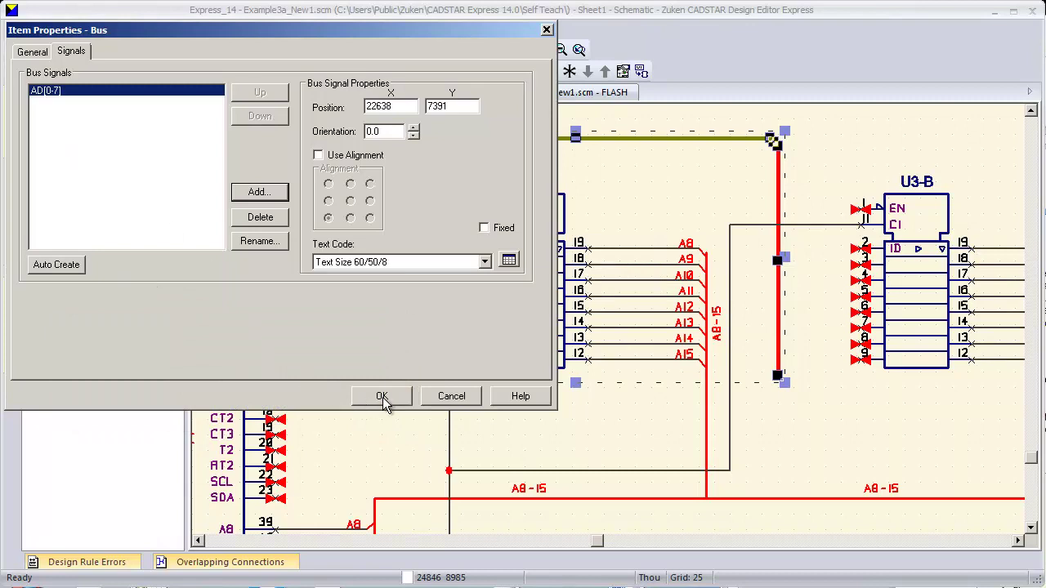
{"action": "left_click", "coordinate": [35, 53]}
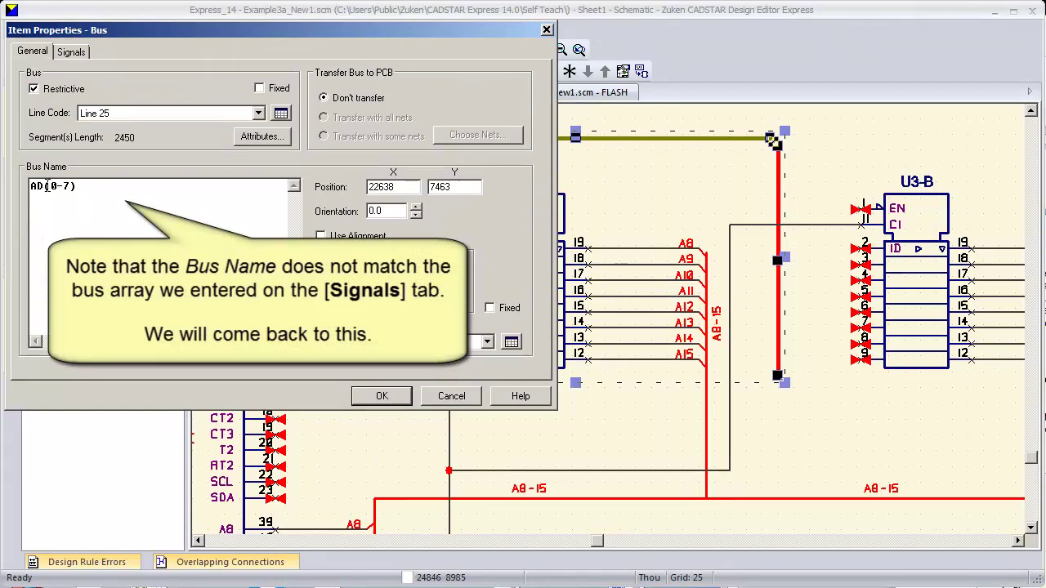
{"action": "left_click", "coordinate": [386, 393]}
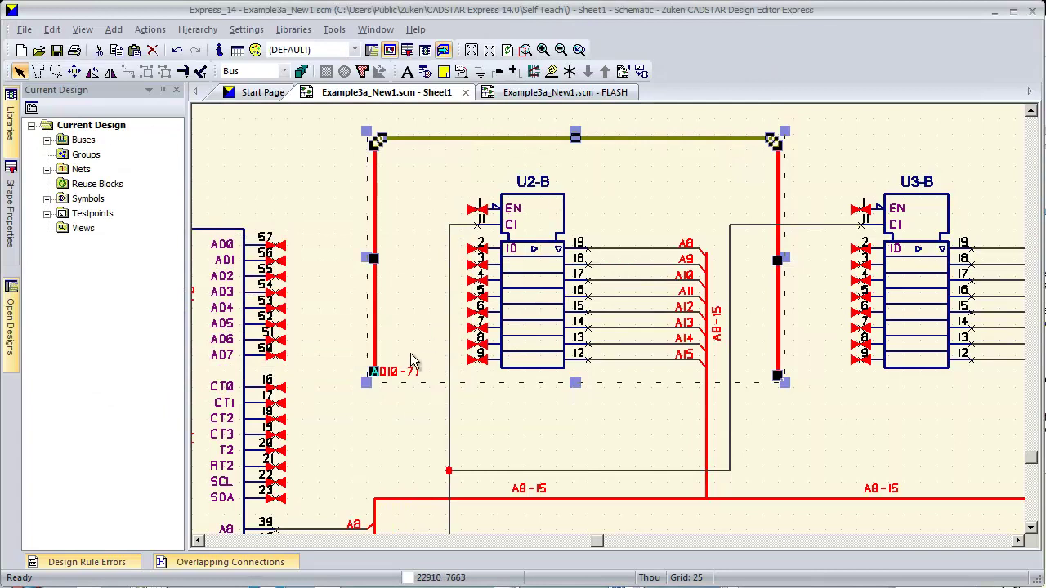
Deselect the bus and drag the AD(0-7) label above the bus's top run.
{"action": "left_click", "coordinate": [400, 391]}
{"action": "left_click_drag", "start_coordinate": [400, 392], "coordinate": [539, 138]}
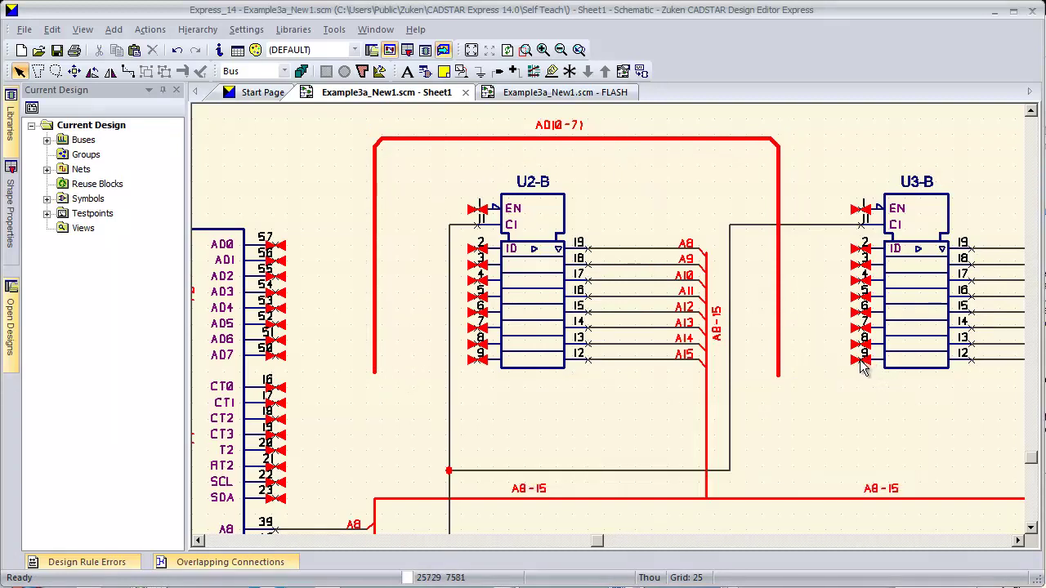
Auto-connect U3-B to the bus with start pin 9 and end pin 2, placing it right of the bus.
{"action": "left_click_drag", "start_coordinate": [861, 366], "coordinate": [778, 370]}
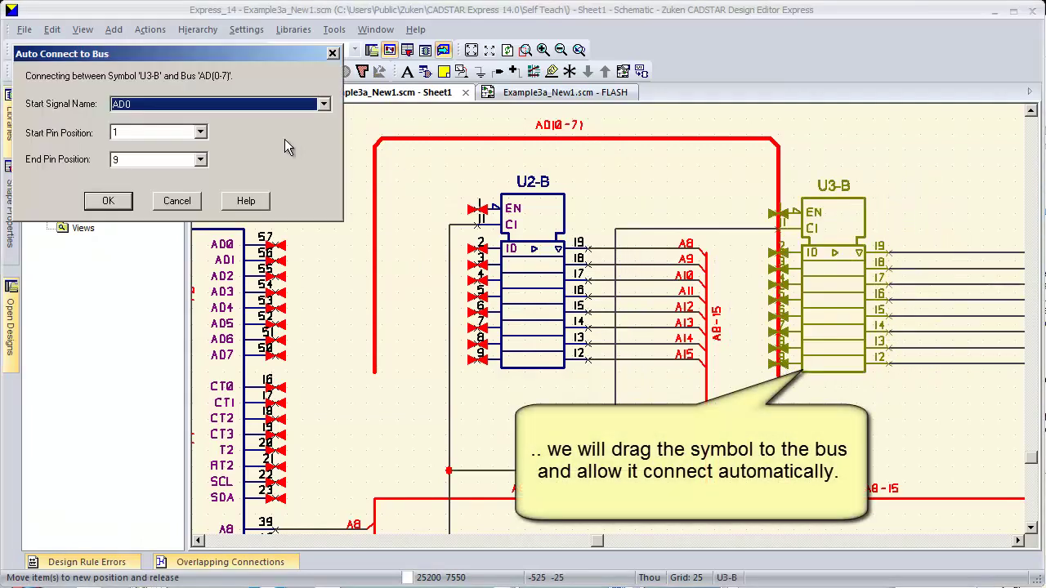
{"action": "left_click", "coordinate": [200, 133]}
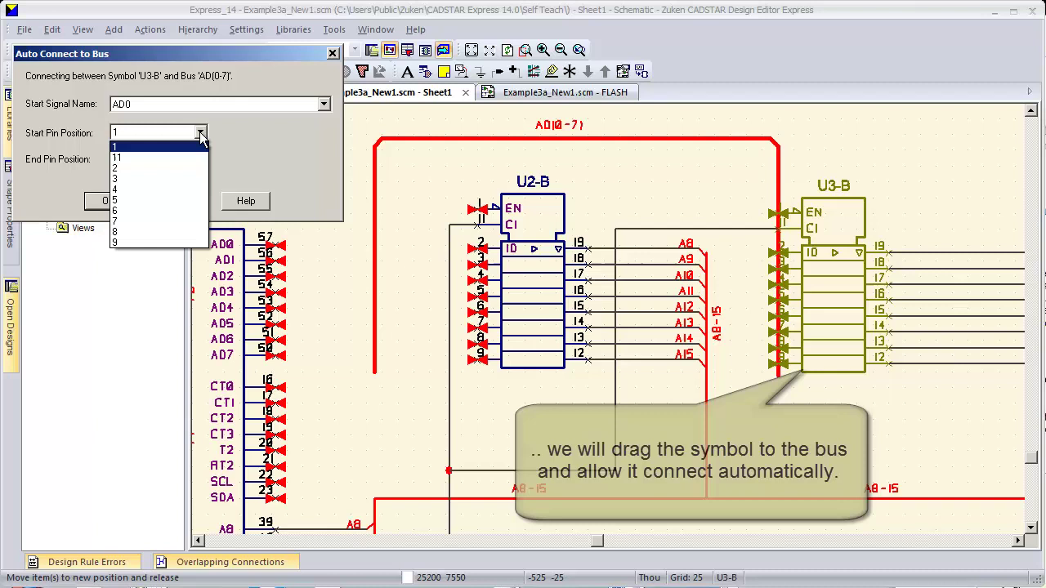
{"action": "left_click", "coordinate": [172, 242]}
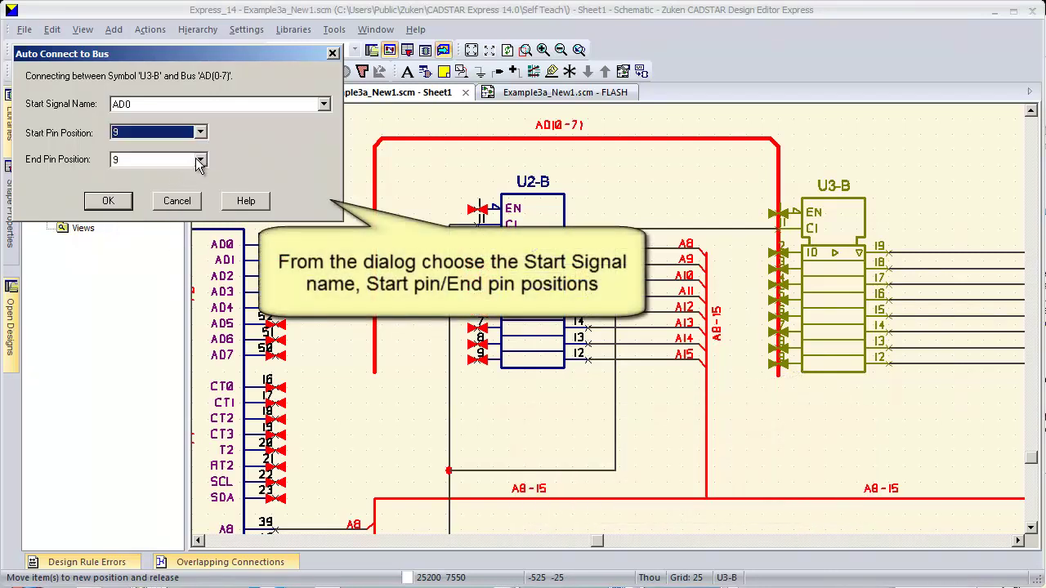
{"action": "left_click", "coordinate": [200, 159]}
{"action": "left_click", "coordinate": [176, 194]}
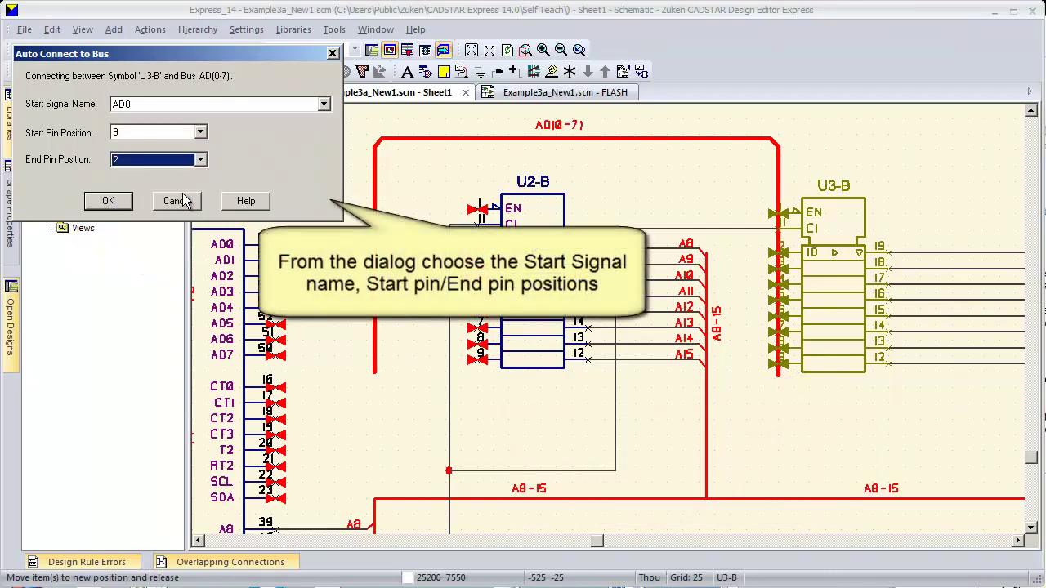
{"action": "left_click", "coordinate": [108, 201]}
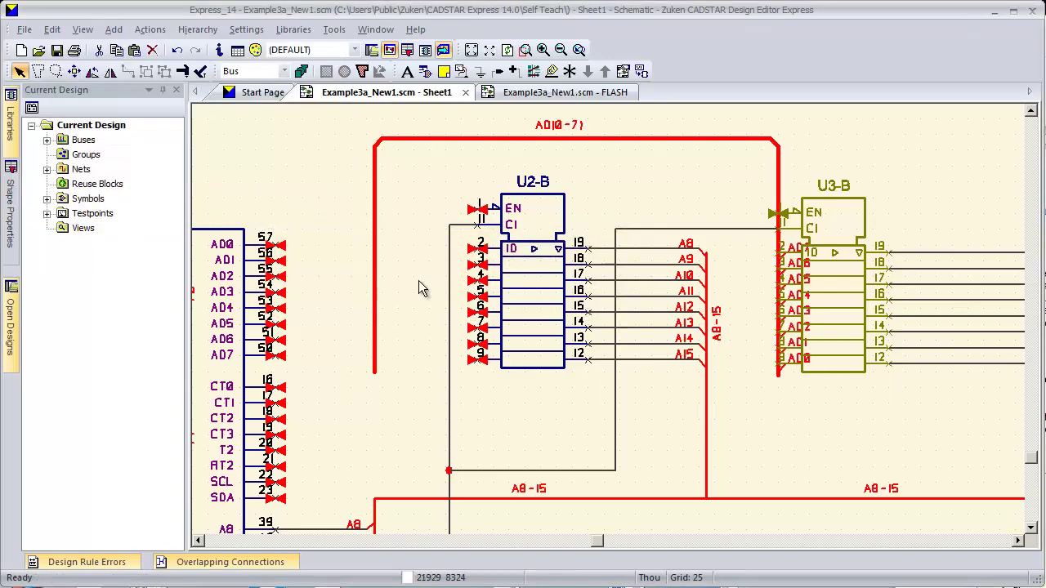
{"action": "left_click_drag", "start_coordinate": [831, 372], "coordinate": [883, 370]}
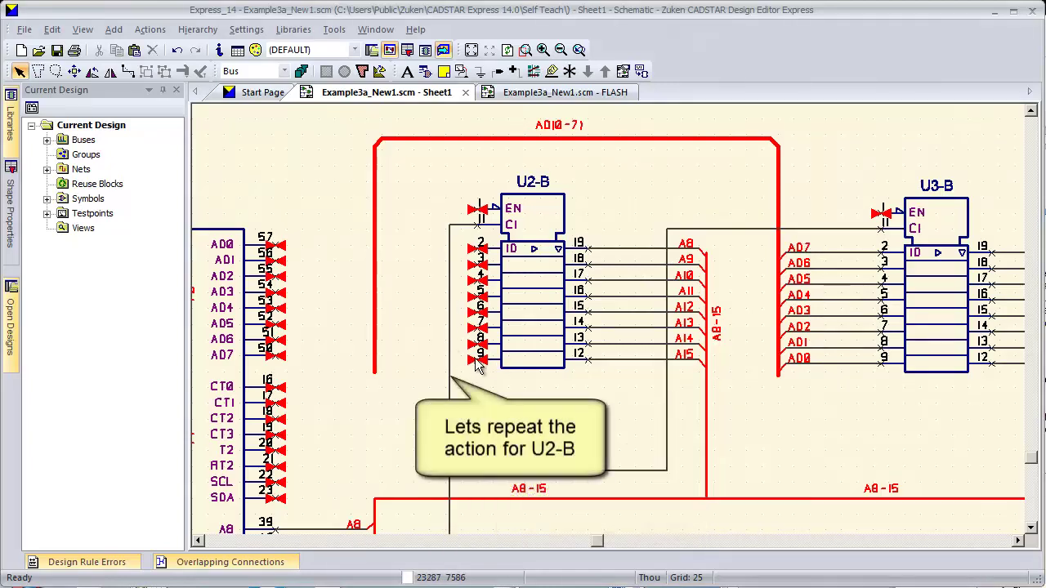
Drop U2-B on the bus and auto-connect its pins 2 through 9 as AD0–AD7.
{"action": "left_click_drag", "start_coordinate": [478, 365], "coordinate": [376, 356]}
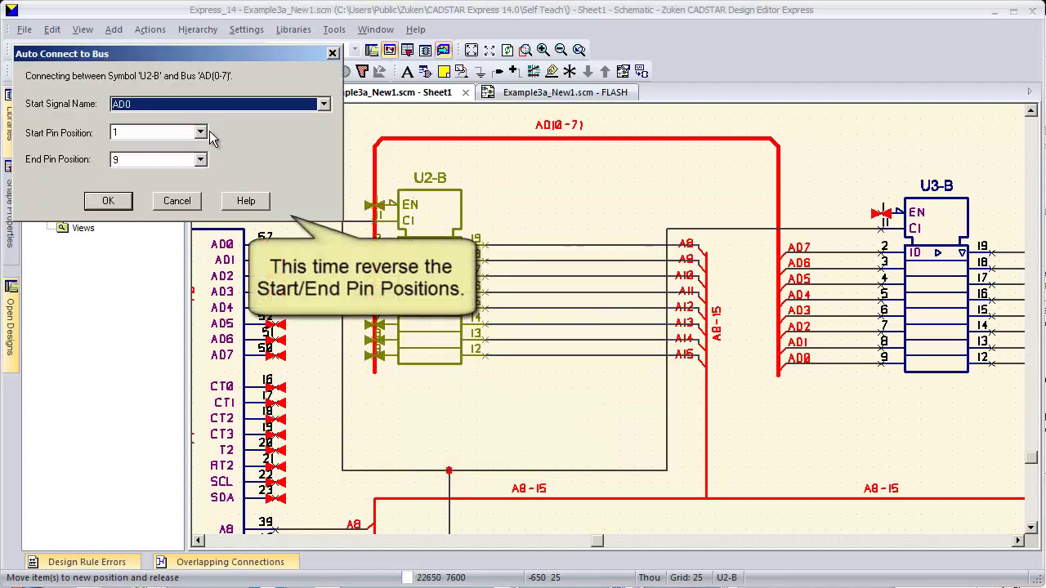
{"action": "left_click", "coordinate": [200, 132]}
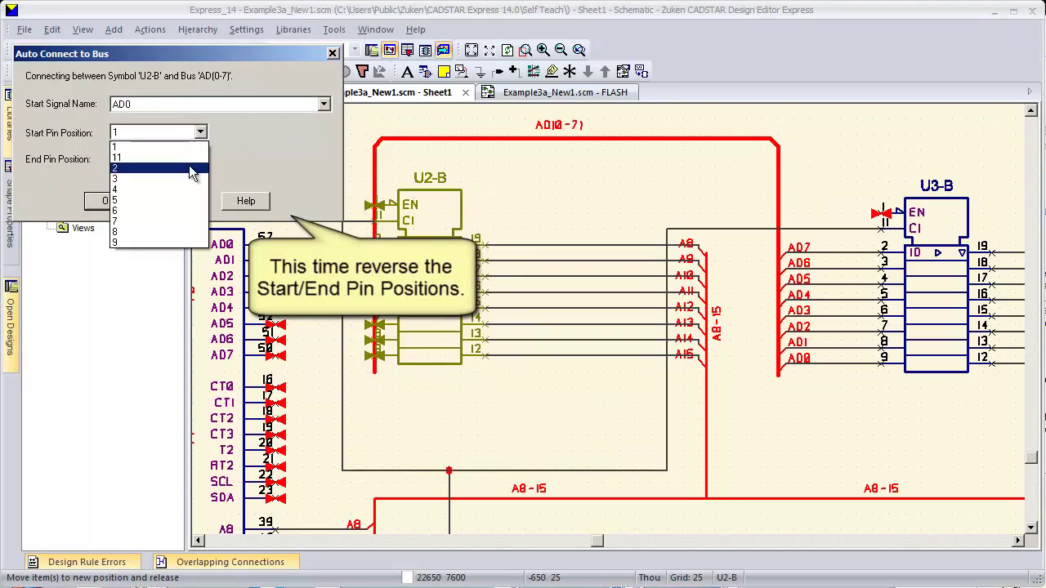
{"action": "left_click", "coordinate": [189, 168]}
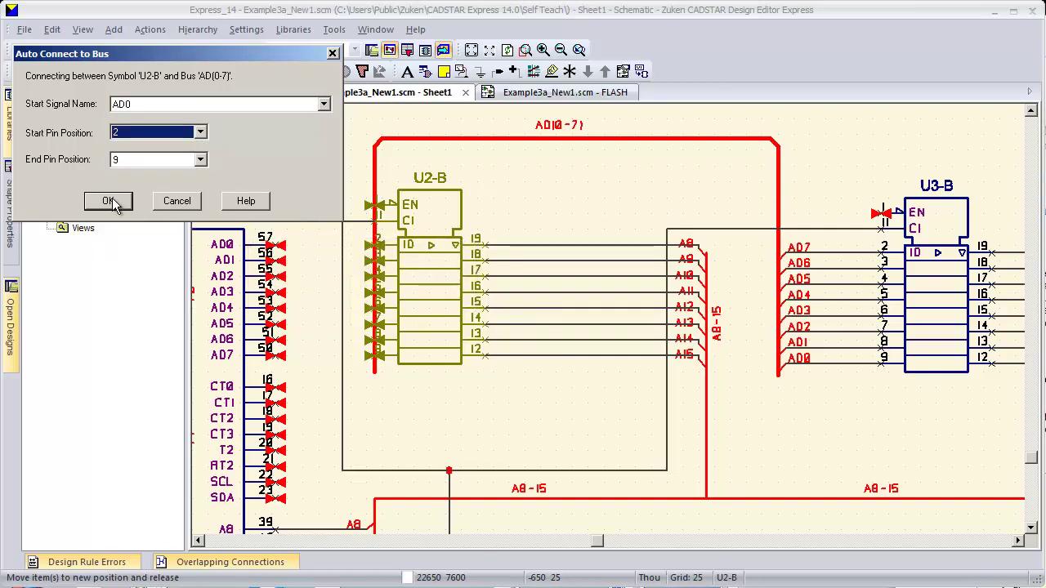
{"action": "left_click", "coordinate": [113, 201]}
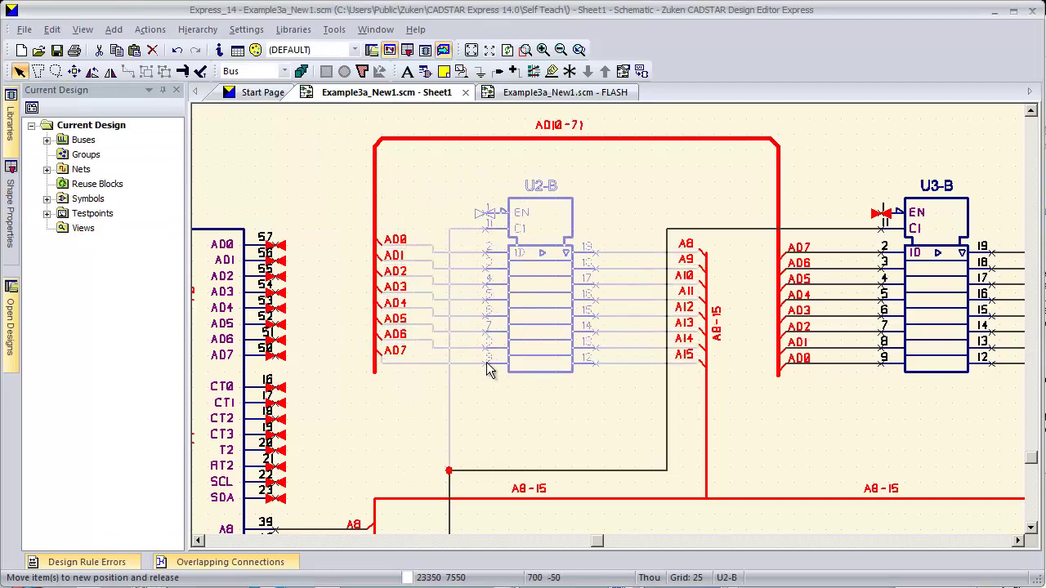
Place U2-B beside the bus and shift its AD0–AD7 terminals down to align with pins 2–9.
{"action": "left_click", "coordinate": [492, 365]}
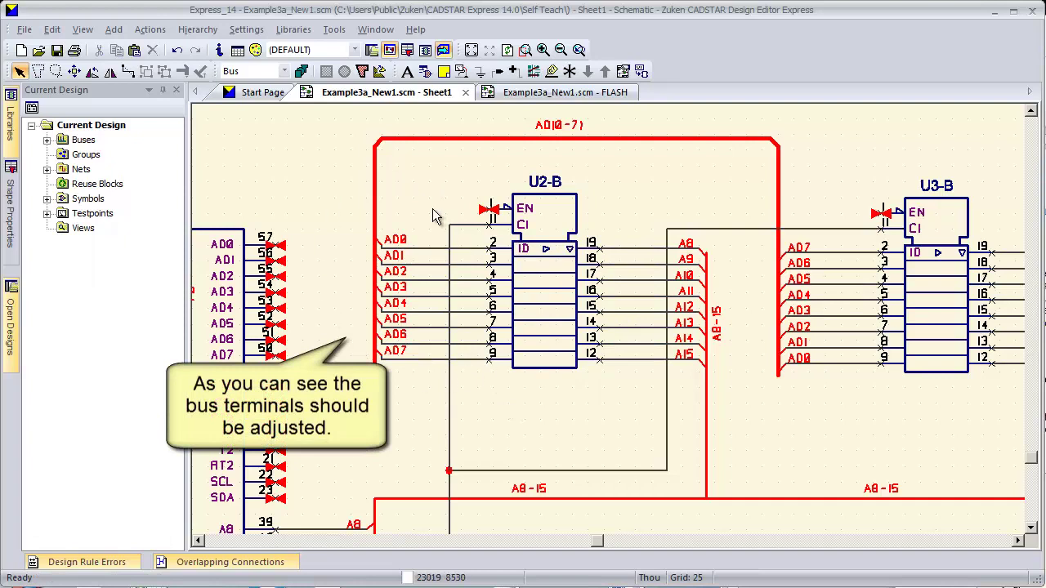
{"action": "left_click_drag", "start_coordinate": [342, 246], "coordinate": [343, 253]}
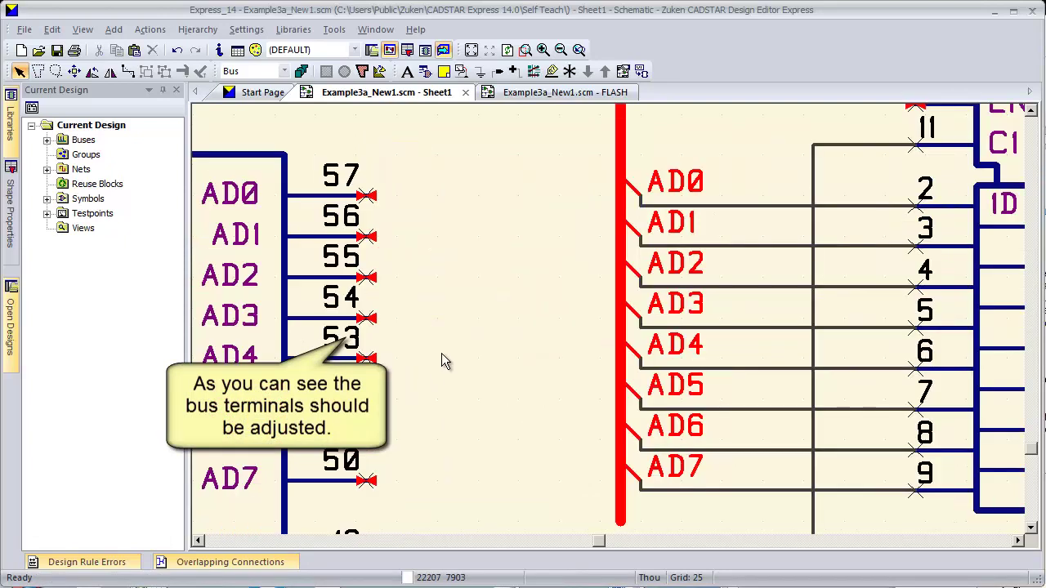
{"action": "left_click_drag", "start_coordinate": [556, 140], "coordinate": [630, 495]}
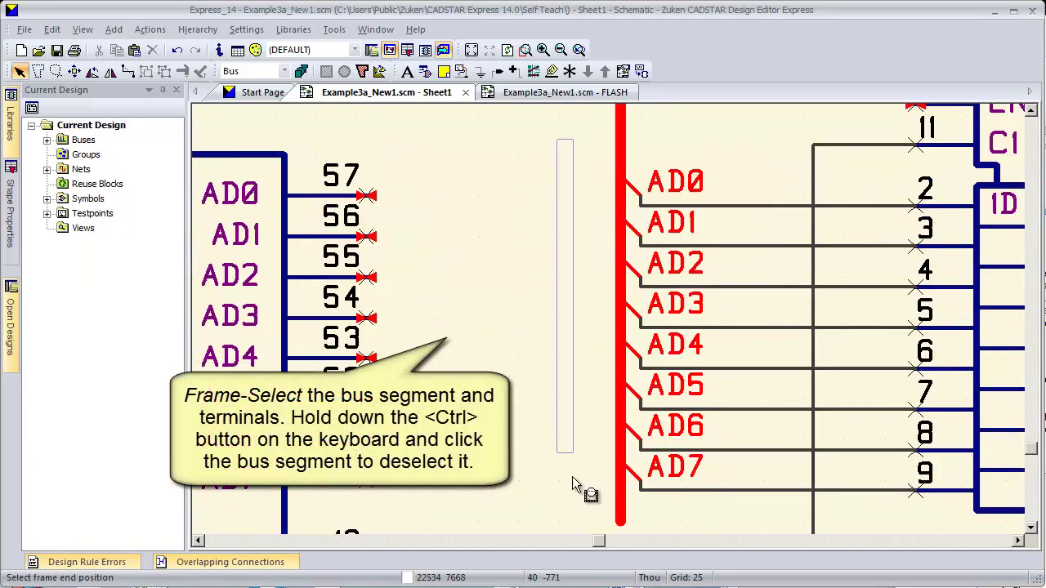
{"action": "left_click", "coordinate": [629, 497]}
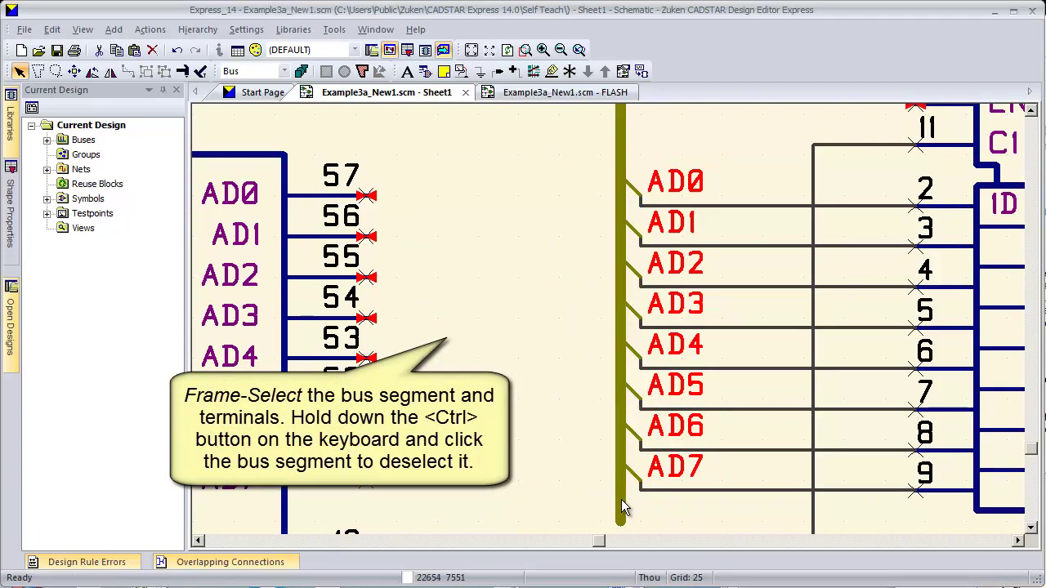
{"action": "left_click", "coordinate": [623, 147], "text": "ctrl"}
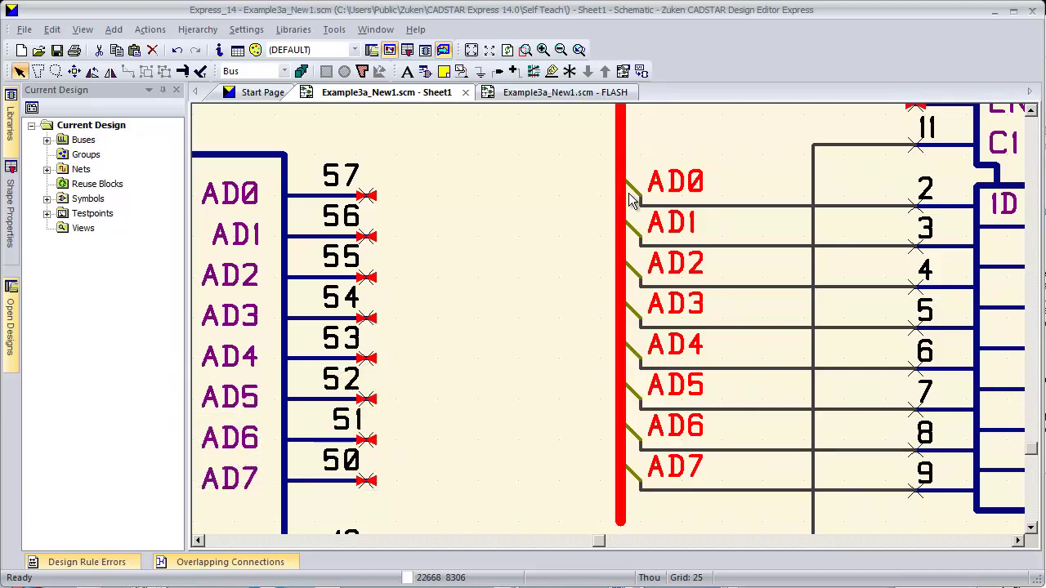
{"action": "left_click_drag", "start_coordinate": [630, 196], "coordinate": [622, 191]}
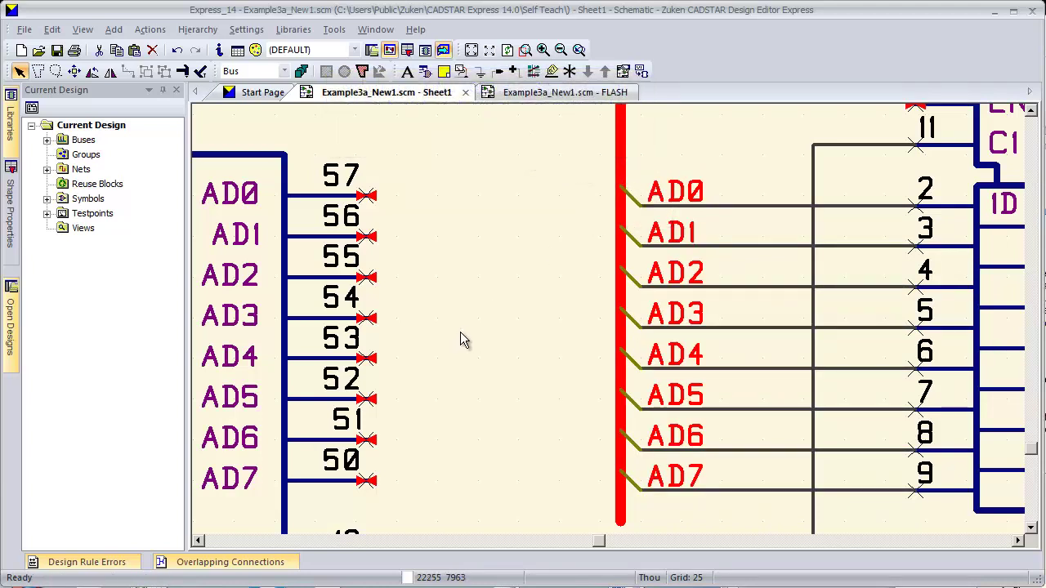
{"action": "left_click", "coordinate": [561, 51]}
Shift the A8-15 bus segment slightly to the right.
{"action": "left_click", "coordinate": [561, 51]}
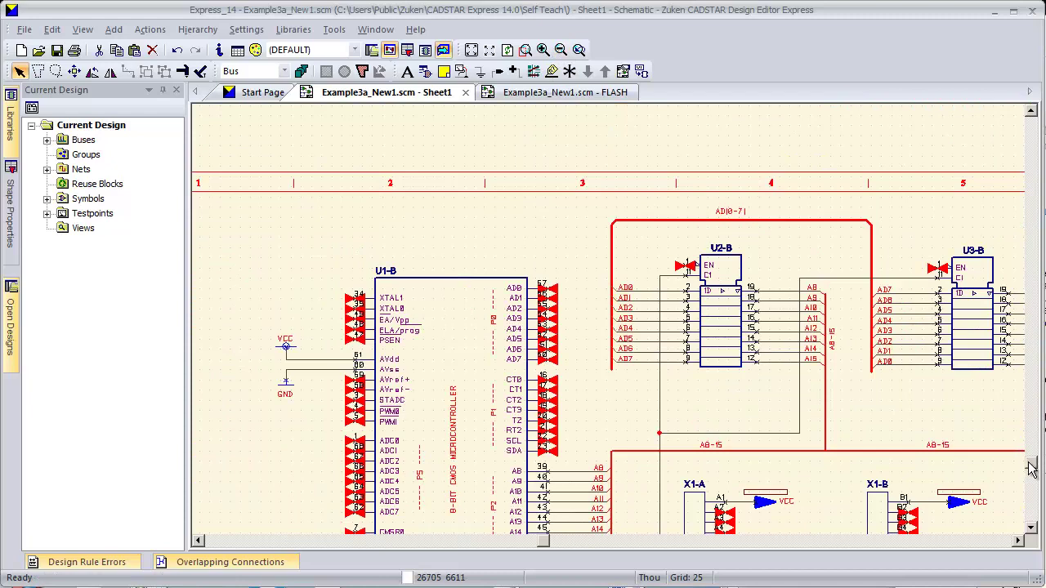
{"action": "left_click_drag", "start_coordinate": [1032, 462], "coordinate": [1003, 483]}
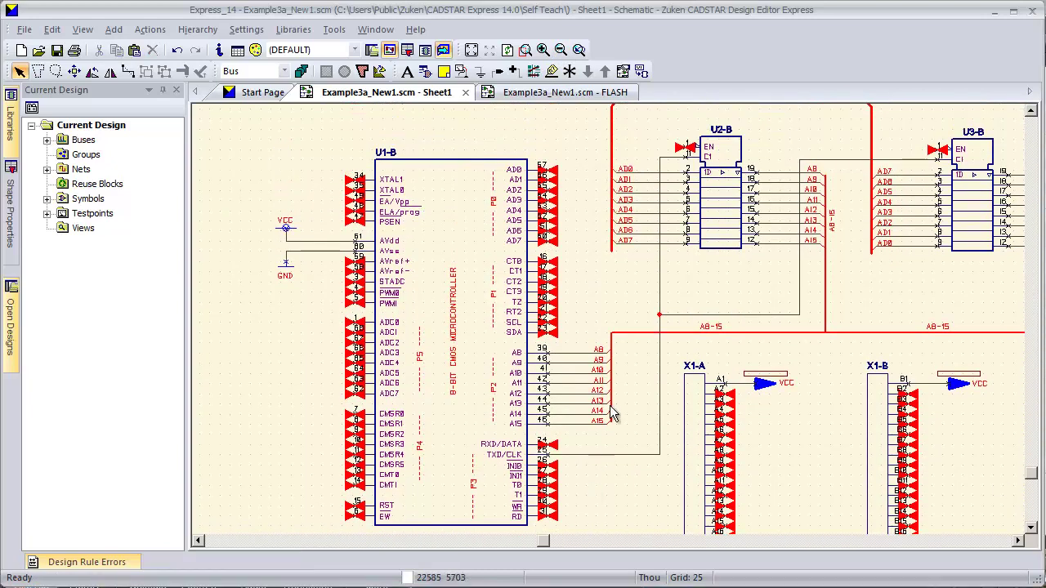
{"action": "left_click_drag", "start_coordinate": [614, 349], "coordinate": [631, 347]}
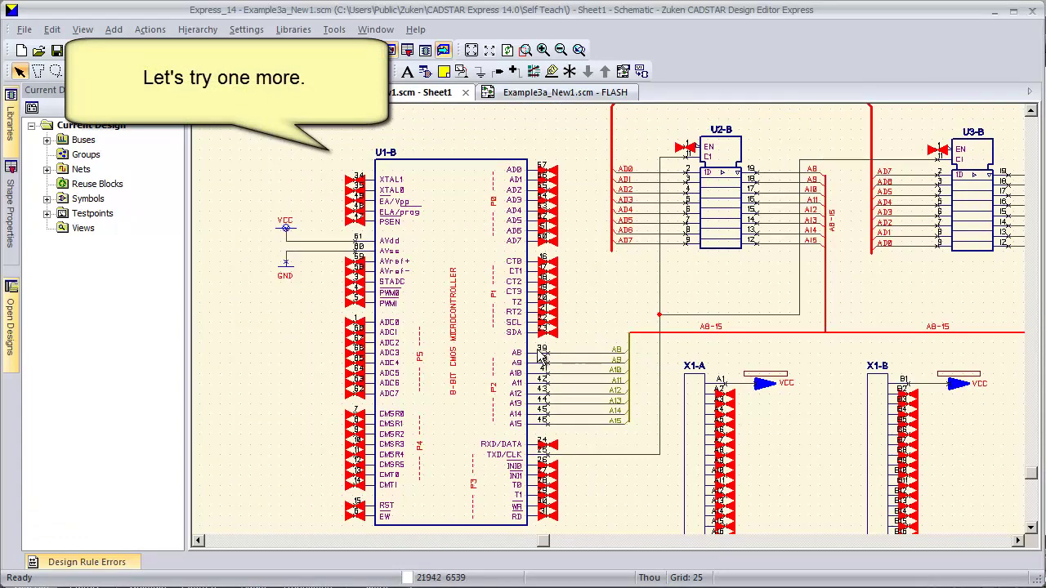
Auto-connect U1-B's AD0–AD7 pins 57–50 to the bus and place U1-B to the left.
{"action": "left_click_drag", "start_coordinate": [358, 186], "coordinate": [418, 184]}
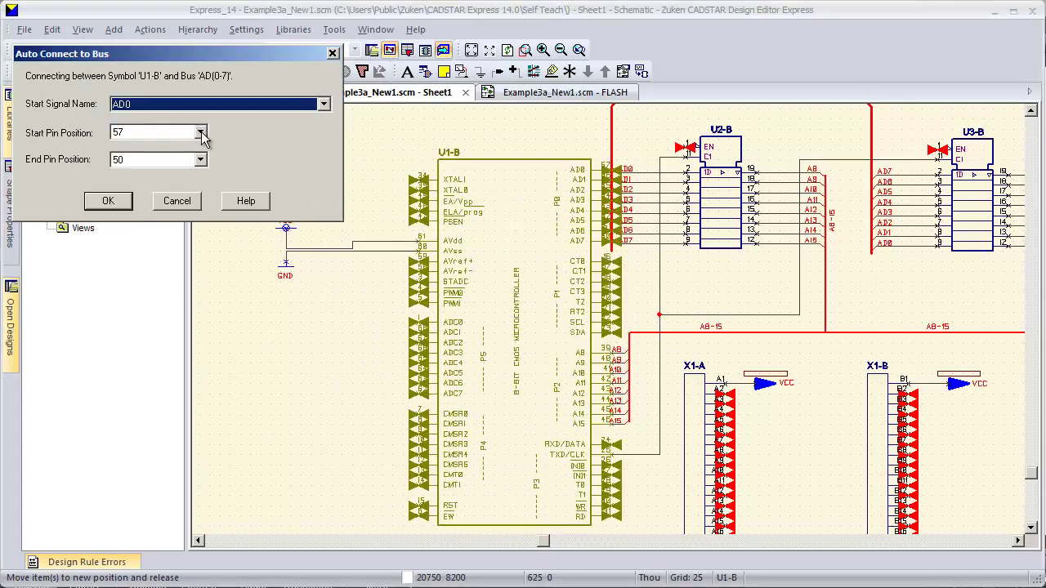
{"action": "left_click", "coordinate": [122, 200]}
{"action": "left_click_drag", "start_coordinate": [461, 163], "coordinate": [354, 185]}
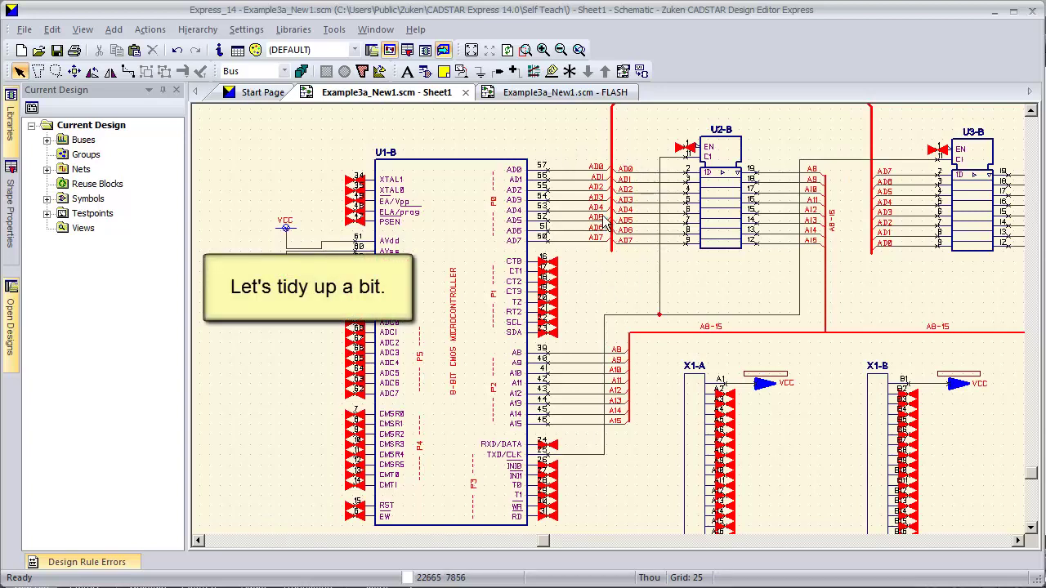
Rotate the AD bus terminals at U3-B to the opposite slant and move them higher on the bus.
{"action": "mouse_move", "coordinate": [592, 221]}
{"action": "left_mouse_down"}
{"action": "mouse_move", "coordinate": [654, 304]}
{"action": "mouse_move", "coordinate": [570, 250]}
{"action": "left_mouse_up"}
{"action": "scroll", "coordinate": [653, 304], "scroll_direction": "up", "scroll_amount": 5}
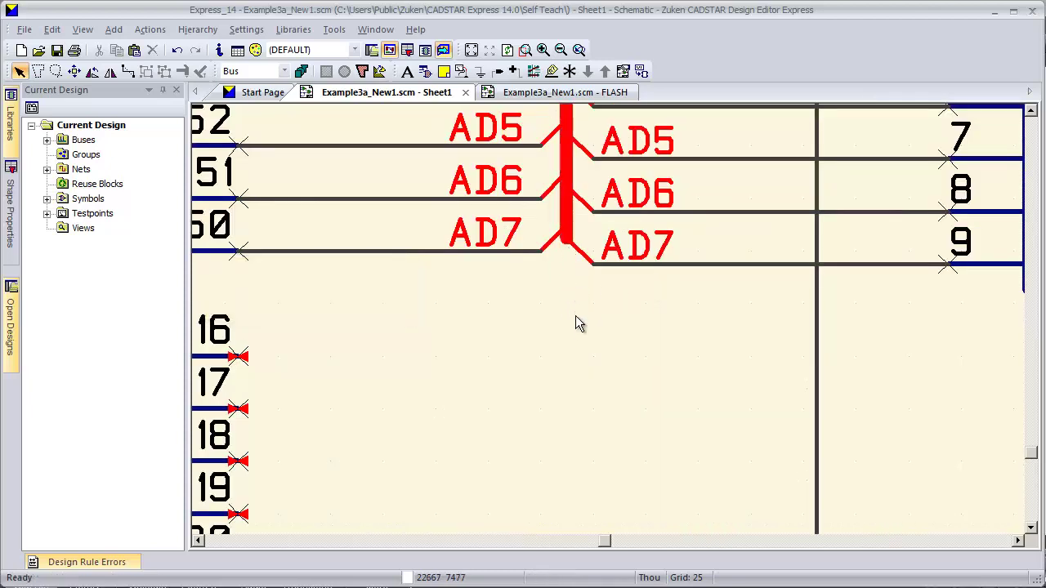
{"action": "left_click", "coordinate": [561, 50]}
{"action": "left_click", "coordinate": [561, 50]}
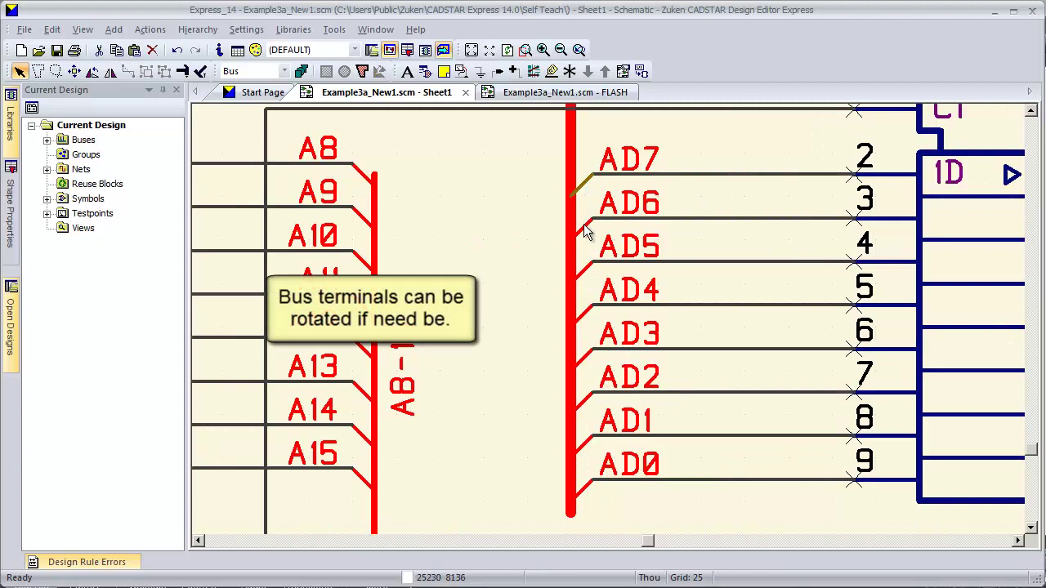
{"action": "left_click_drag", "start_coordinate": [538, 165], "coordinate": [578, 523]}
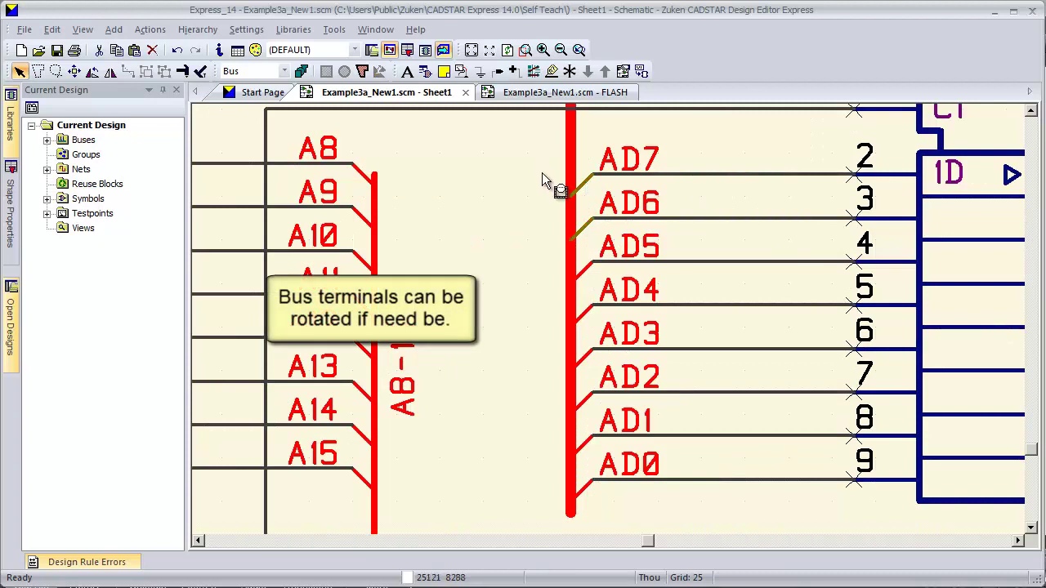
{"action": "left_click", "coordinate": [571, 515], "text": "ctrl"}
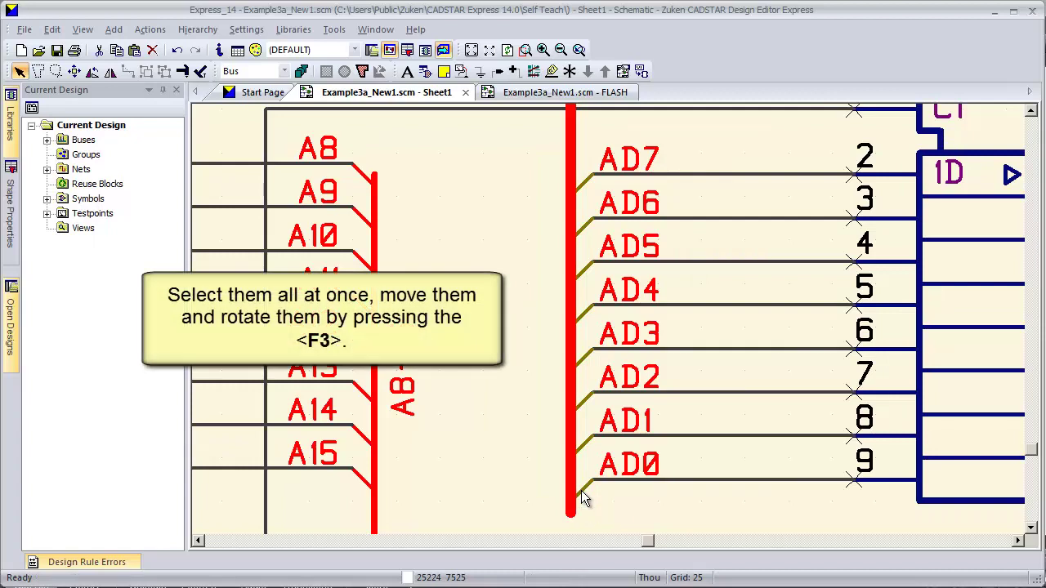
{"action": "left_click_drag", "start_coordinate": [582, 496], "coordinate": [572, 500]}
{"action": "key", "text": "F3"}
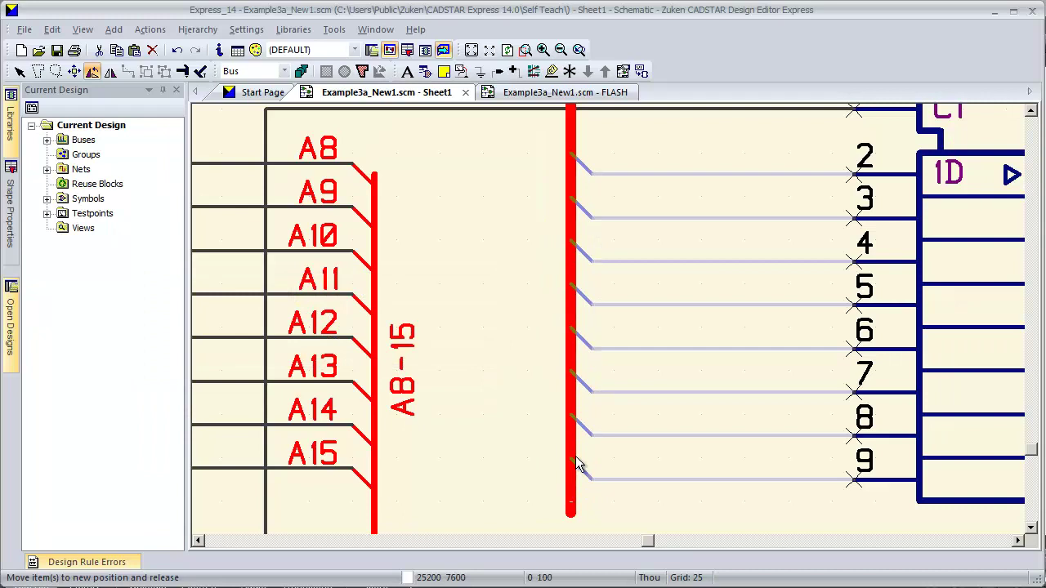
{"action": "left_click_drag", "start_coordinate": [572, 500], "coordinate": [576, 464]}
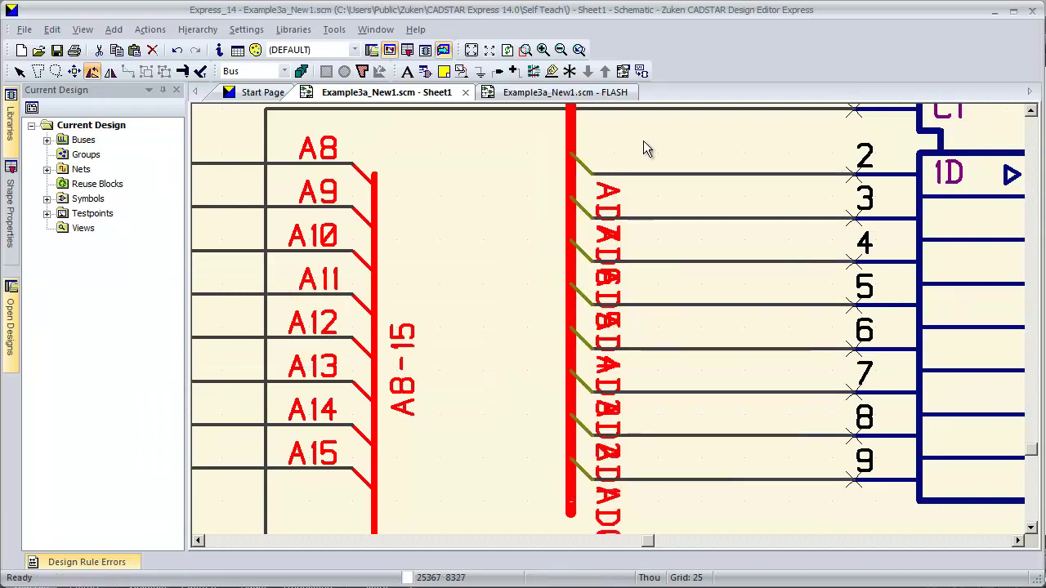
Move the AD7–AD0 labels onto their pin wires, reading horizontally.
{"action": "left_click_drag", "start_coordinate": [644, 145], "coordinate": [613, 523]}
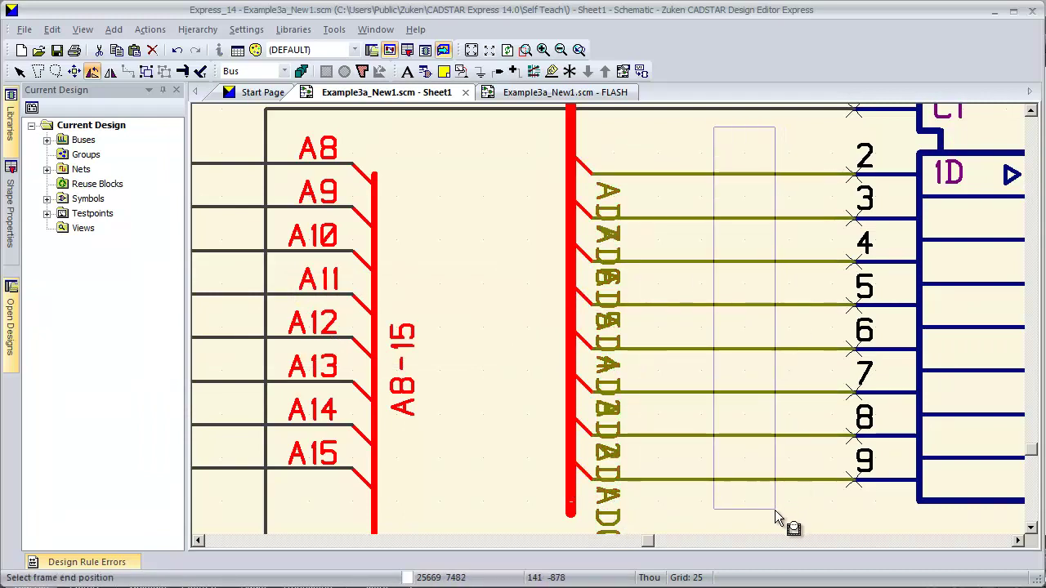
{"action": "left_click_drag", "start_coordinate": [723, 151], "coordinate": [789, 532]}
{"action": "mouse_move", "coordinate": [593, 476]}
{"action": "left_mouse_down"}
{"action": "mouse_move", "coordinate": [617, 486]}
{"action": "mouse_move", "coordinate": [609, 483]}
{"action": "left_mouse_up"}
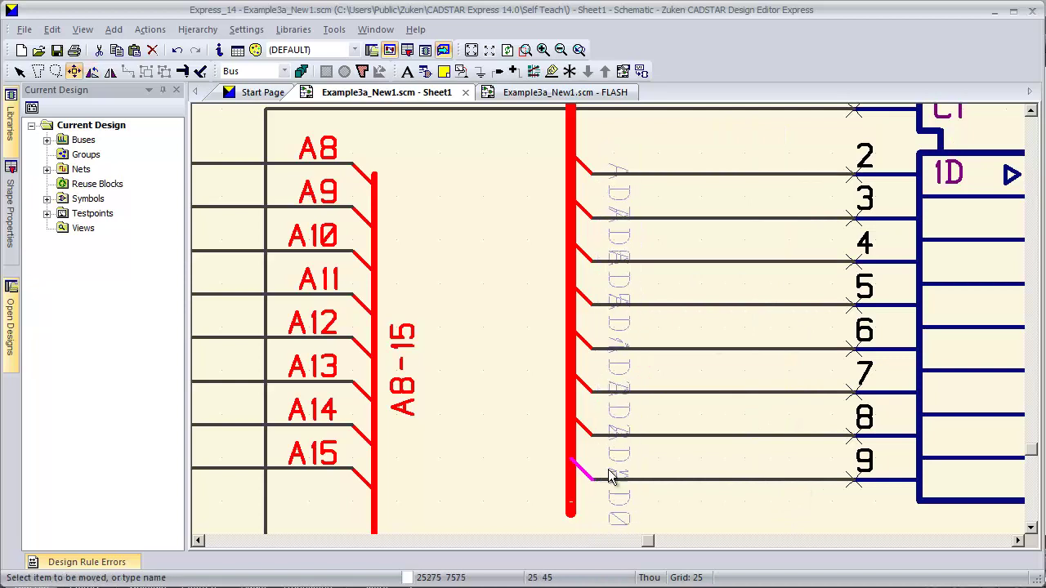
{"action": "key", "text": "Escape"}
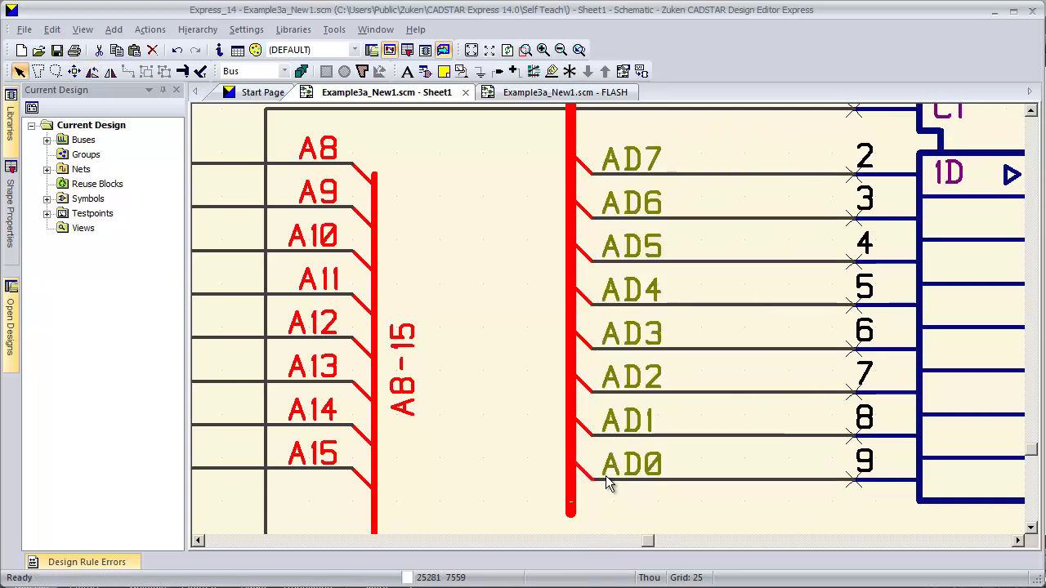
Shorten the AD bus by pulling its bottom end up to the AD0 terminal.
{"action": "left_click", "coordinate": [566, 513]}
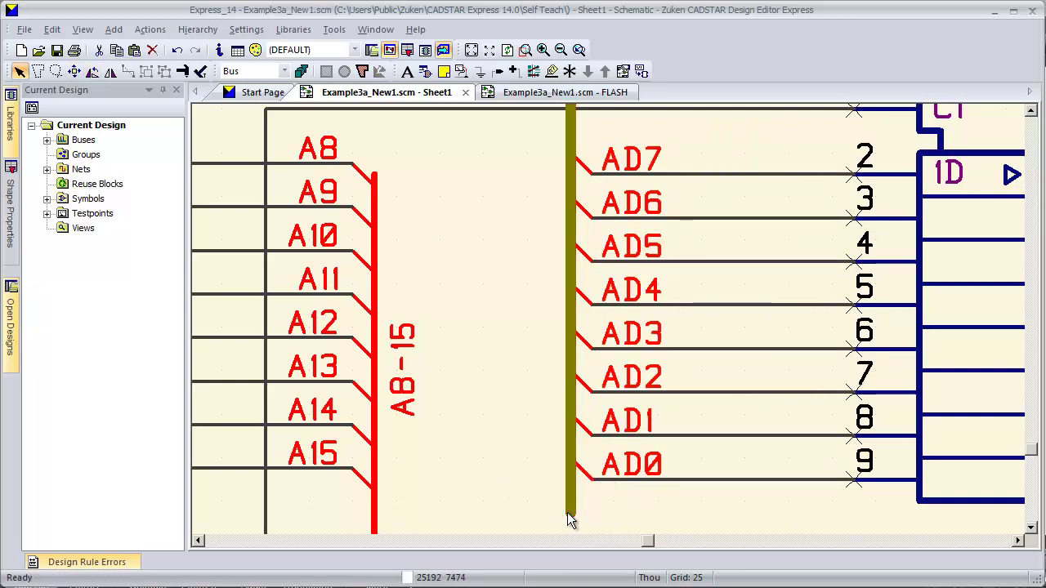
{"action": "left_click", "coordinate": [604, 523]}
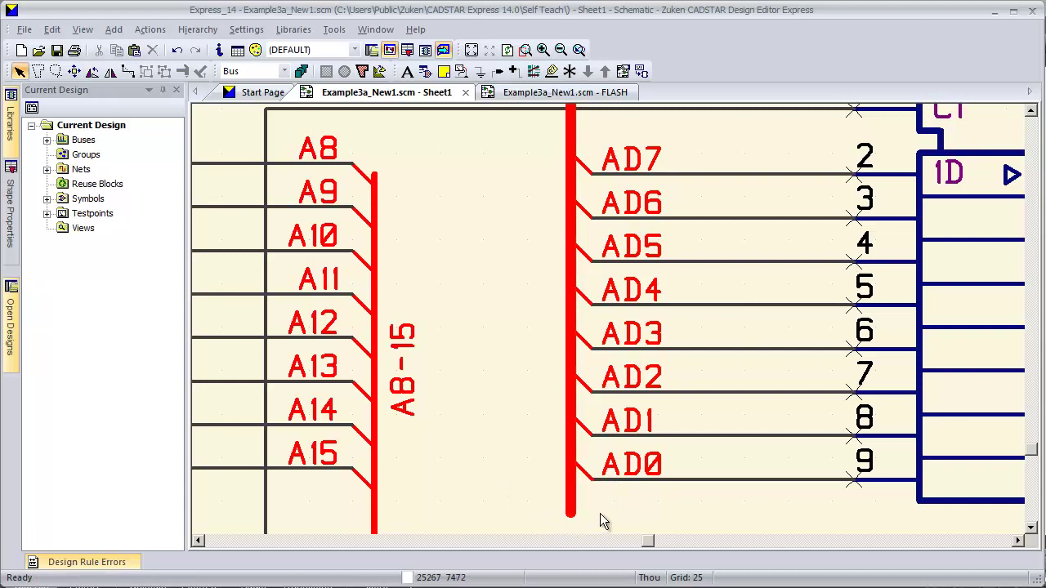
{"action": "left_click_drag", "start_coordinate": [570, 518], "coordinate": [572, 467]}
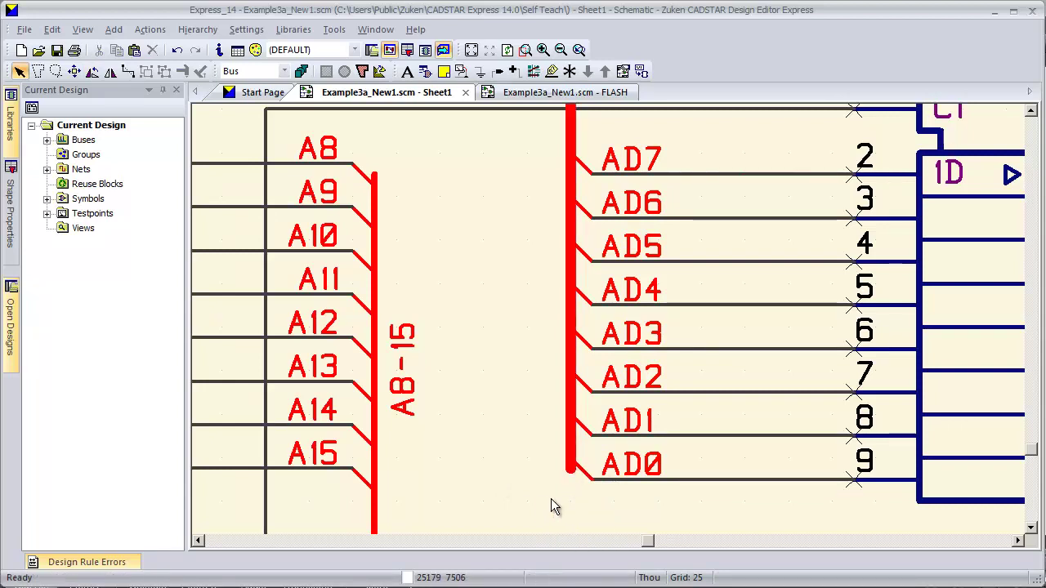
In the bus Properties, change the bus name from AD(0-7) to AD[0-7] with square brackets.
{"action": "scroll", "coordinate": [522, 493], "scroll_direction": "down", "scroll_amount": 3}
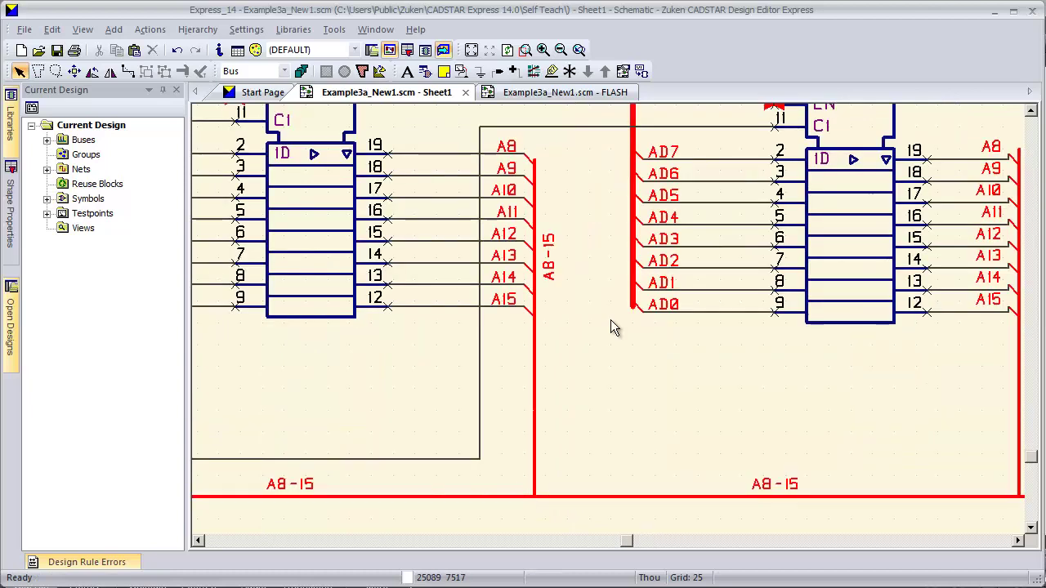
{"action": "scroll", "coordinate": [590, 254], "scroll_direction": "up", "scroll_amount": 3}
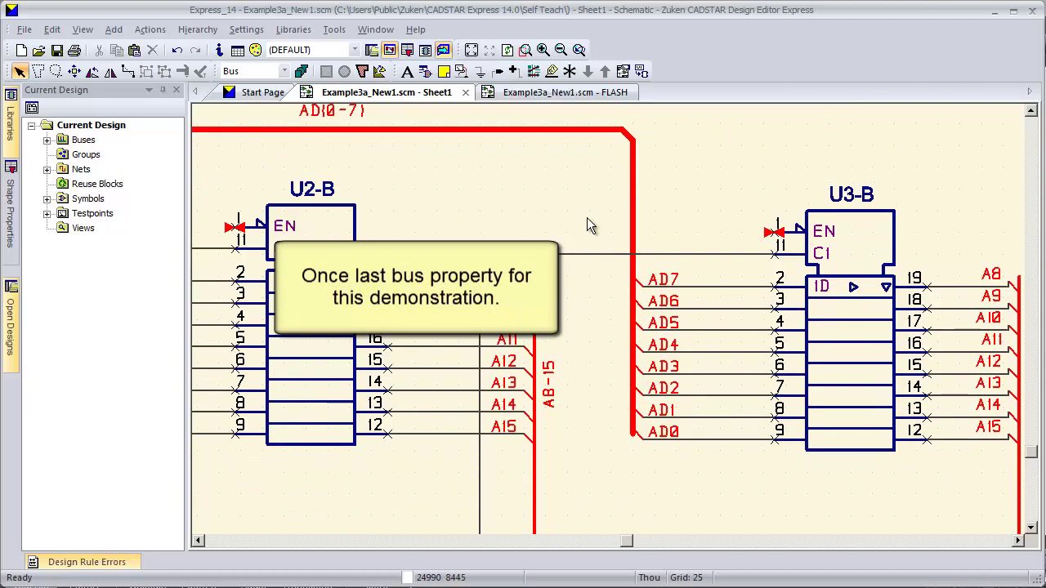
{"action": "left_click", "coordinate": [585, 134]}
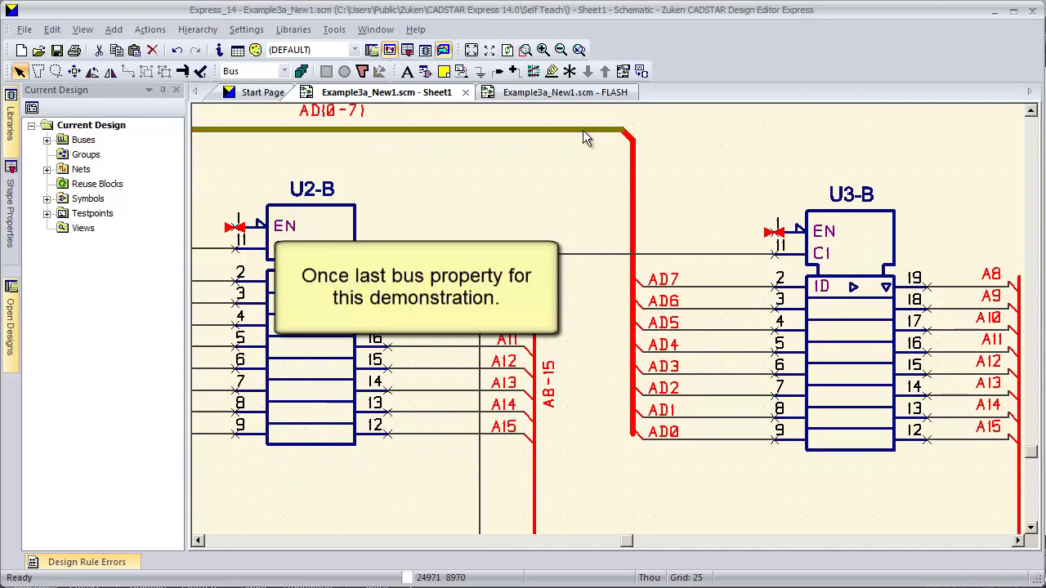
{"action": "right_click", "coordinate": [584, 136]}
{"action": "left_click", "coordinate": [612, 183]}
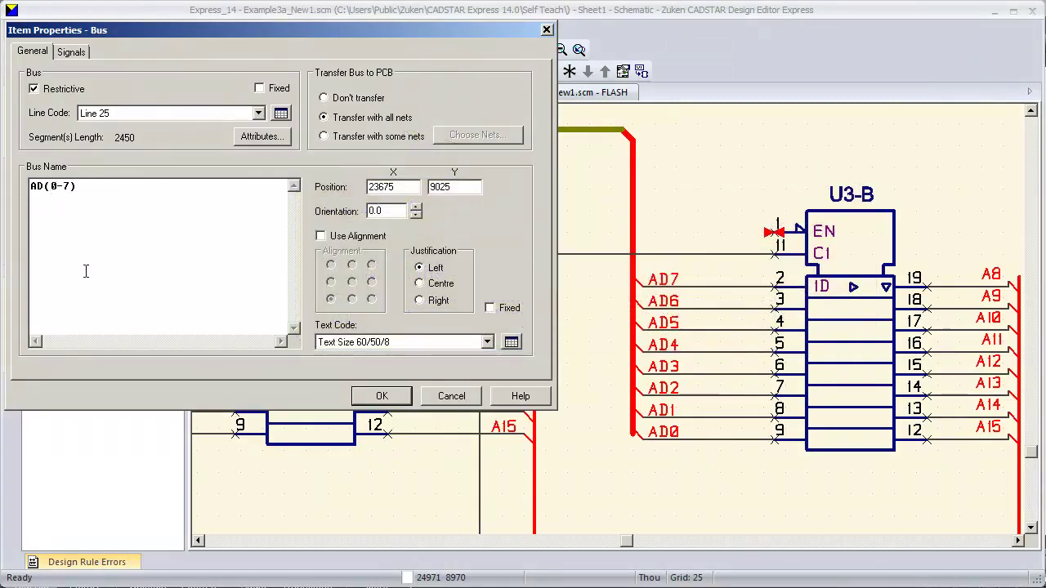
{"action": "type", "text": "("}
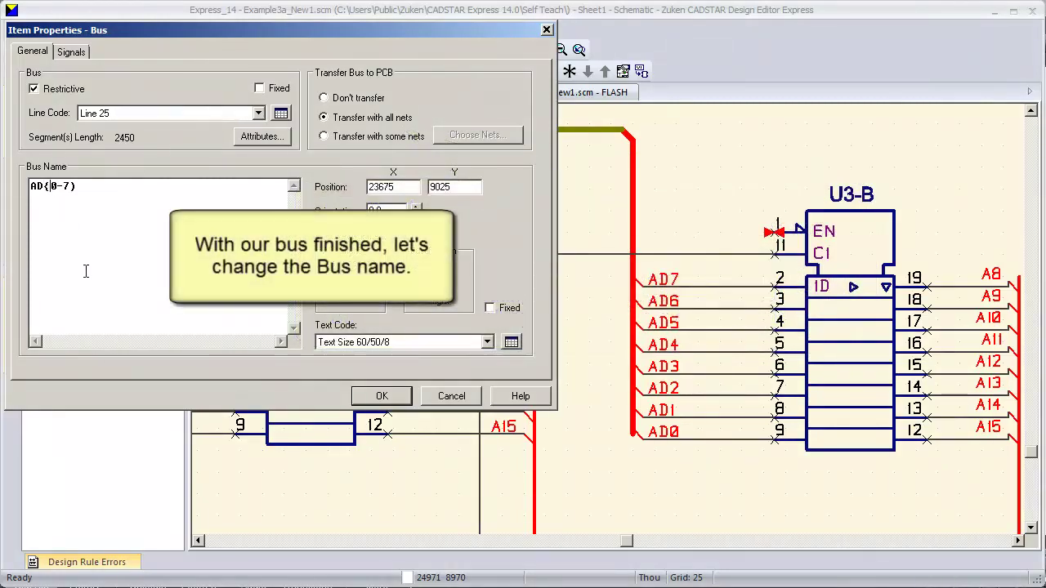
{"action": "type", "text": "["}
{"action": "key", "text": "BackSpace"}
{"action": "type", "text": "]"}
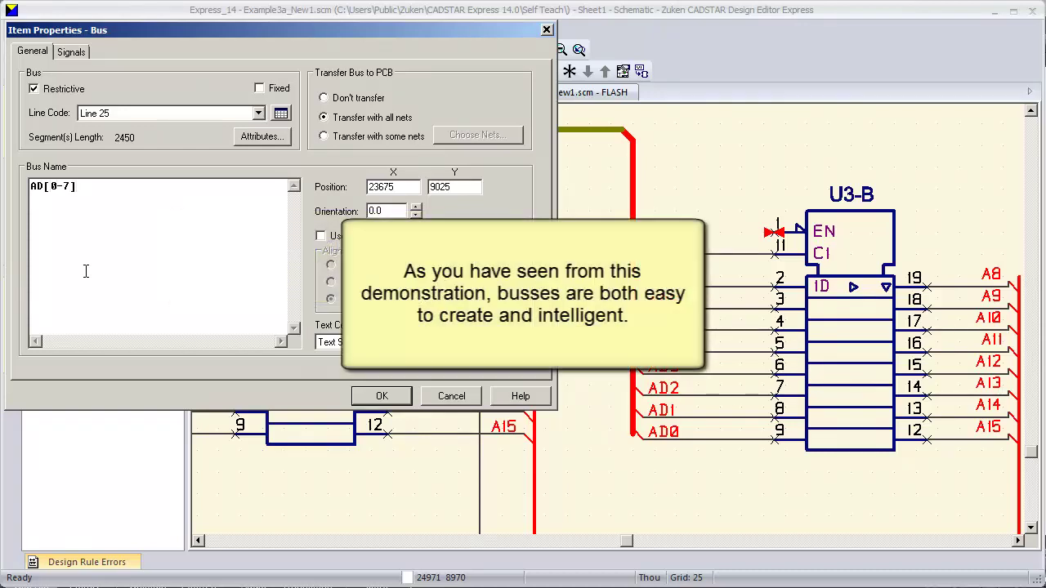
{"action": "left_click", "coordinate": [382, 396]}
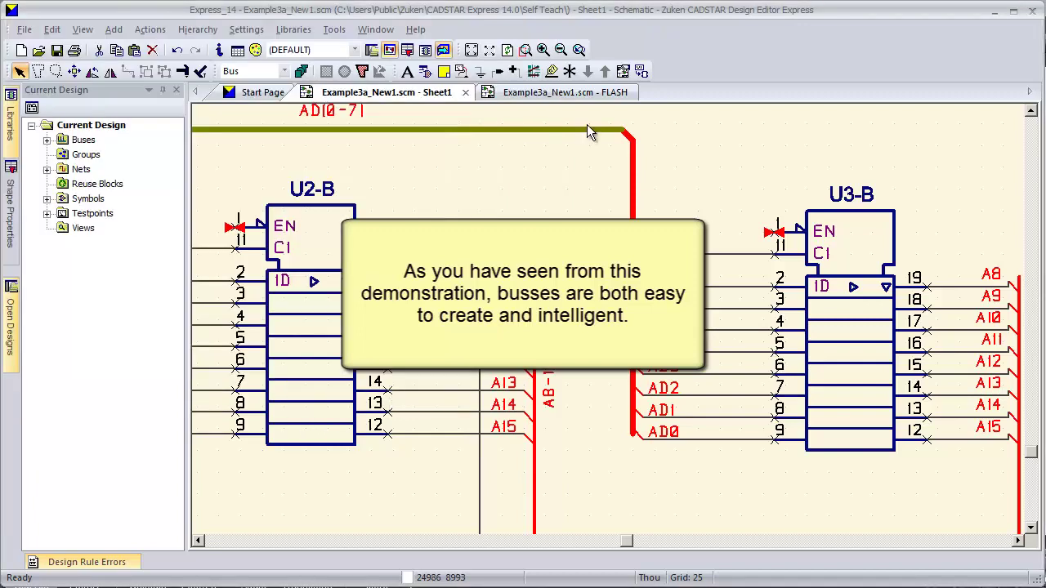
Deselect the AD[0-7] bus and zoom out to show the entire schematic sheet.
{"action": "left_click", "coordinate": [410, 179]}
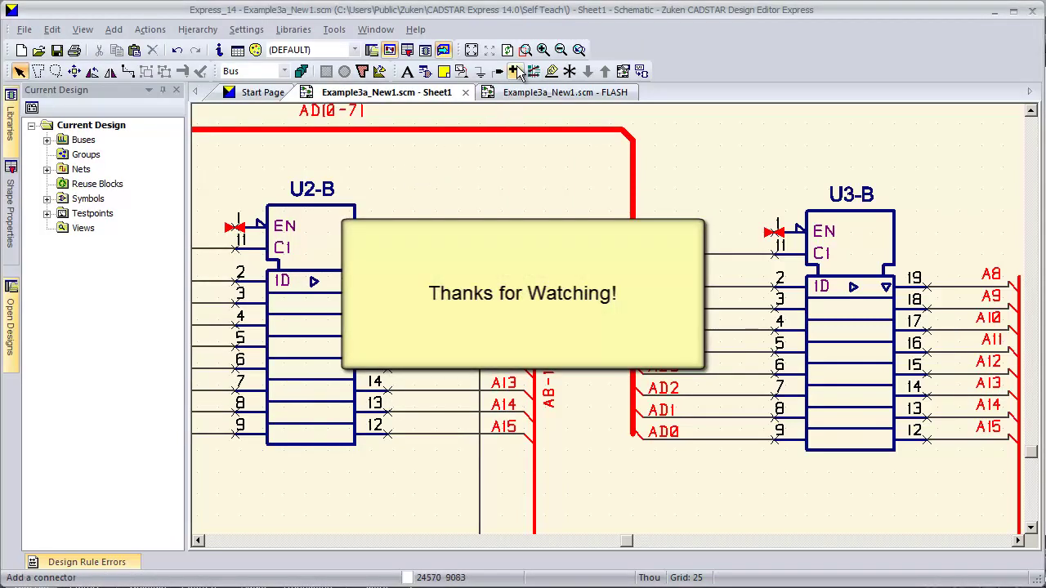
{"action": "left_click", "coordinate": [500, 50]}
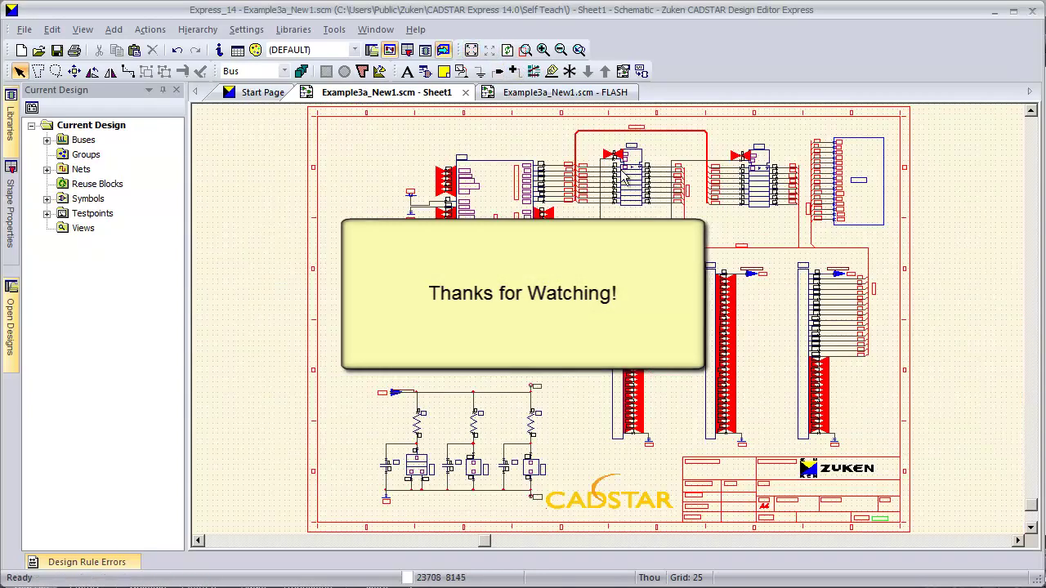